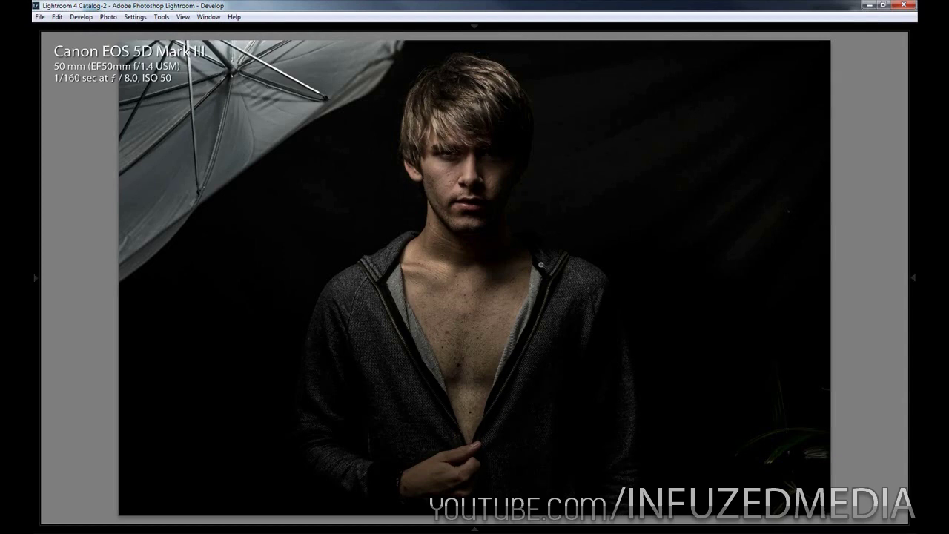
Step: Show the photo's adjustment controls, check the clipped areas, and apply Auto white balance
key(F8)
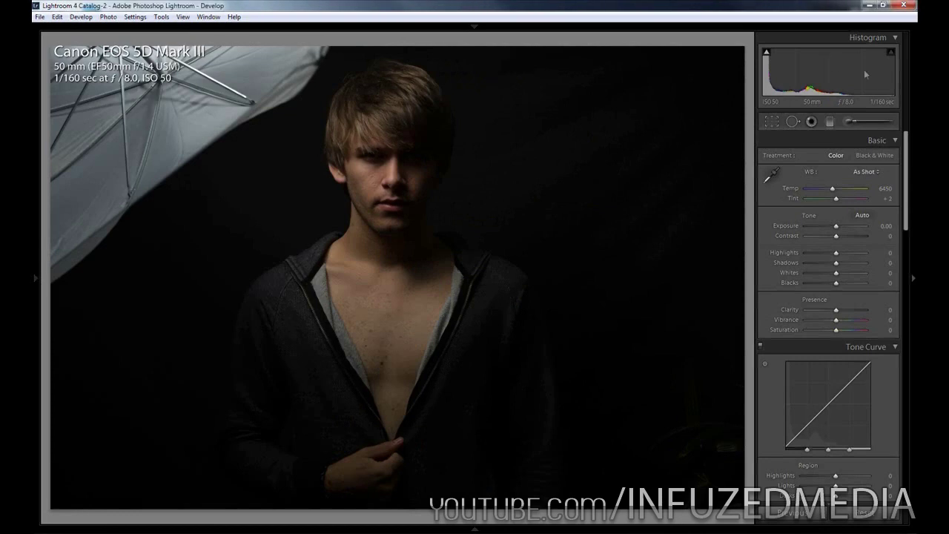
key(j)
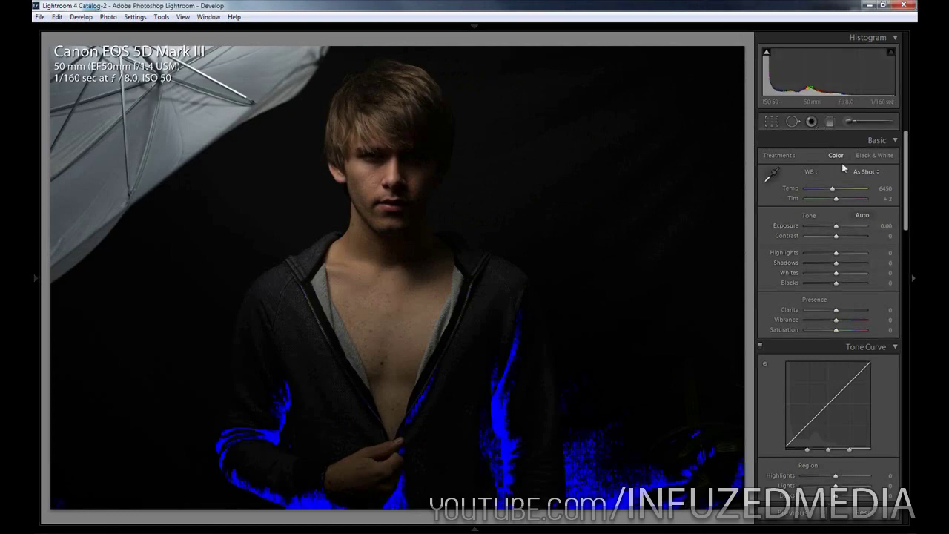
key(ctrl+shift+u)
key(j)
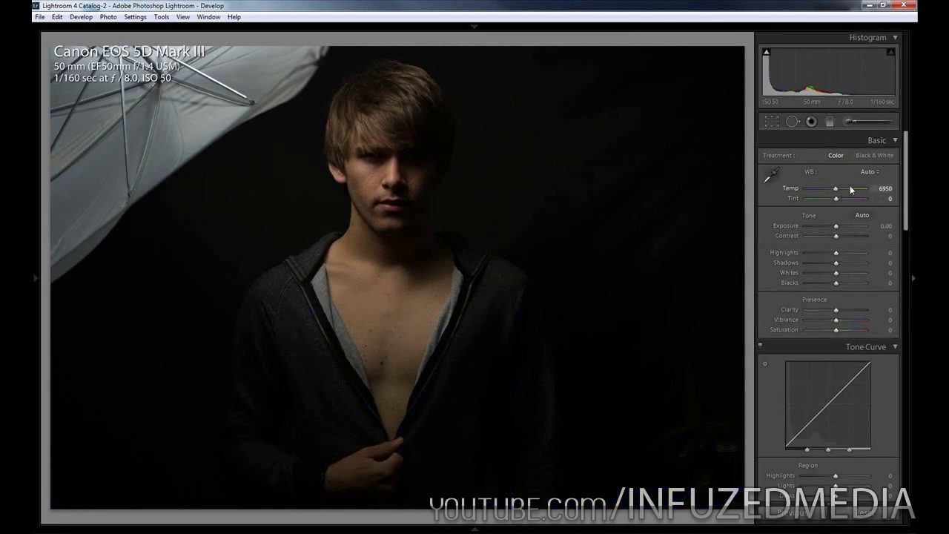
Step: Set the white balance temperature to 6850 and the exposure to +0.10
key(Down)
key(Down)
key(Up)
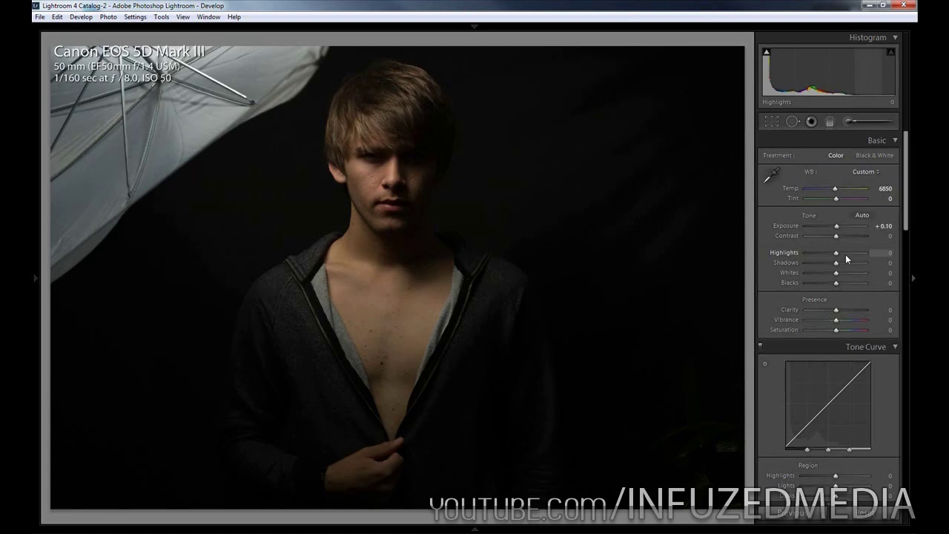
Step: Set Highlights to -20, Shadows to +20, Whites to +10 and Blacks to -20
scroll(845, 254, down, 4)
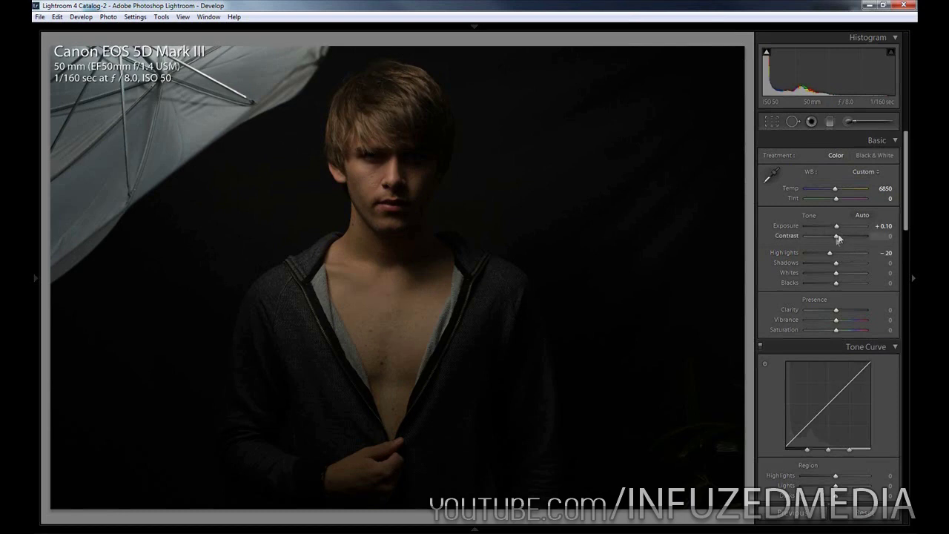
scroll(838, 264, up, 4)
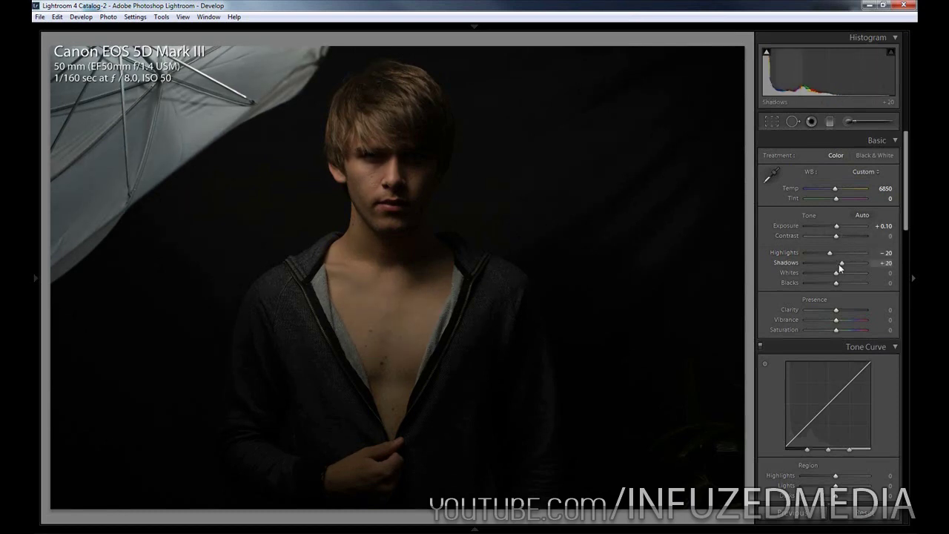
scroll(838, 277, up, 2)
scroll(838, 284, down, 2)
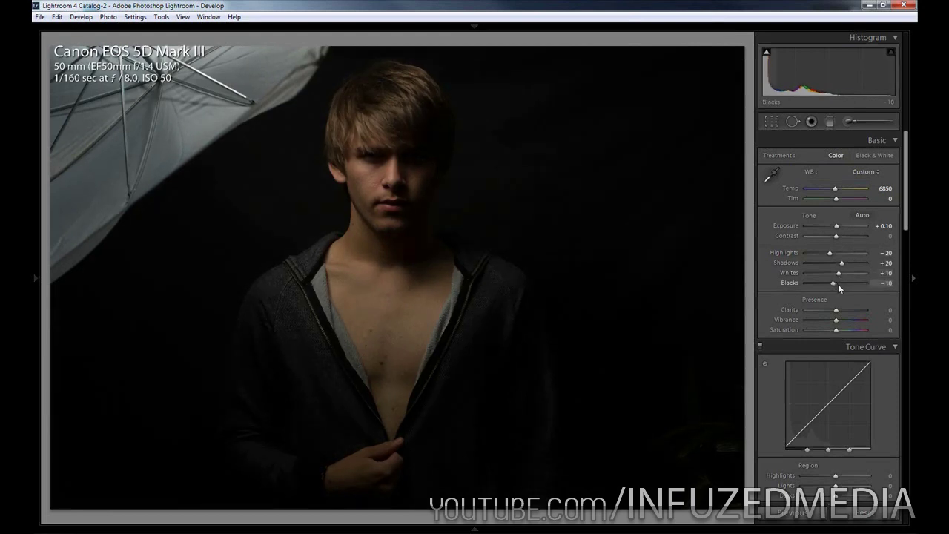
scroll(837, 284, down, 2)
click(879, 519)
key(ctrl+z)
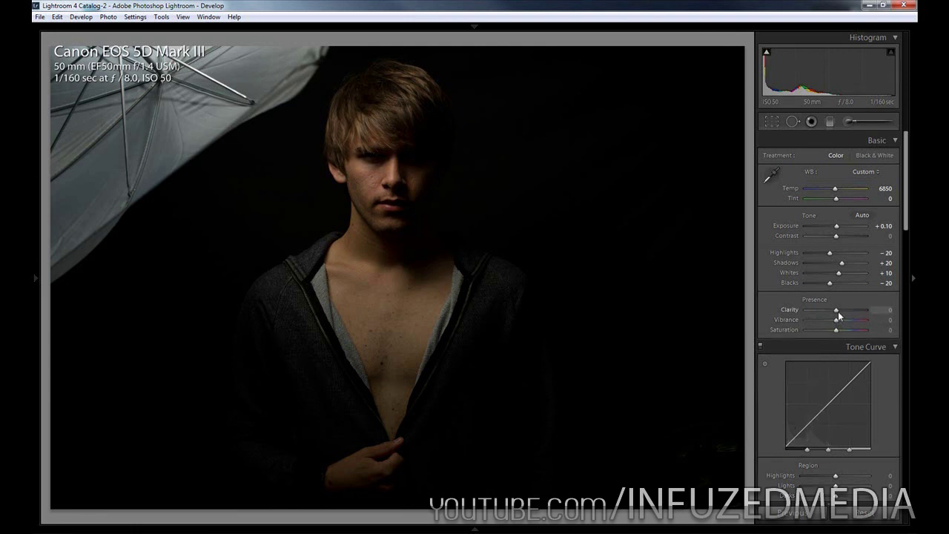
Step: Set the photo's Clarity to +70
click(886, 310)
text(70)
key(Return)
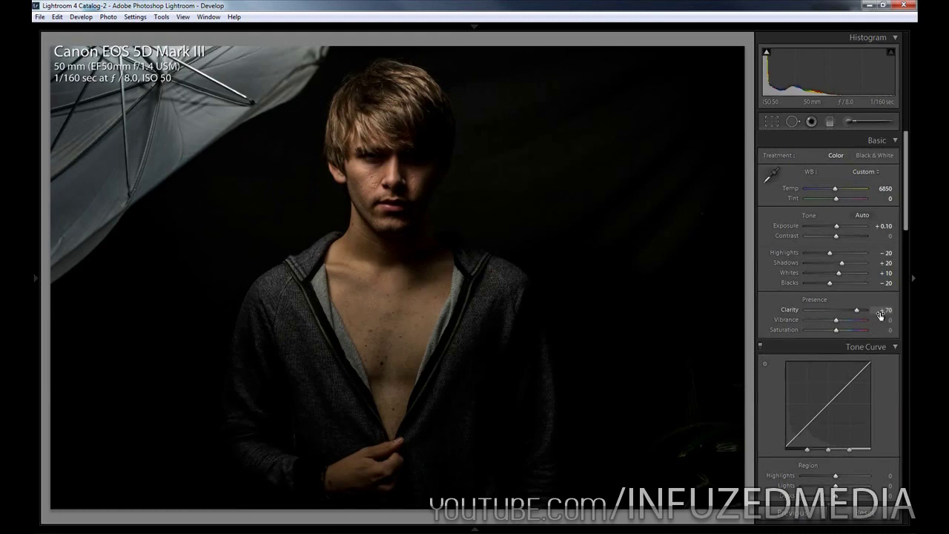
Step: Set Vibrance to +15 and Saturation to -30
key(Up)
key(Up)
key(Up)
key(Down)
key(Down)
key(Down)
Step: Sharpen the photo with Amount 70, Radius 1.5, Detail 10 and Masking 20
scroll(844, 331, down, 5)
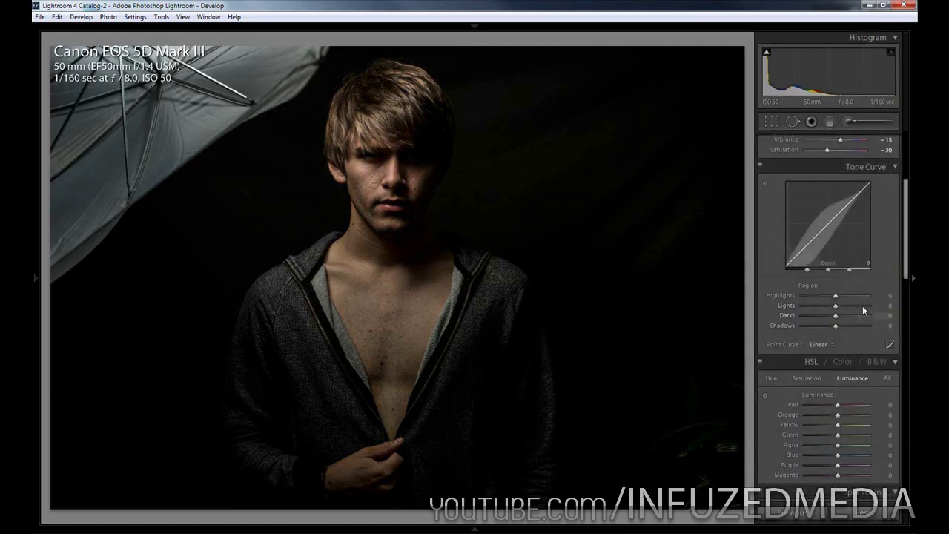
scroll(862, 308, down, 5)
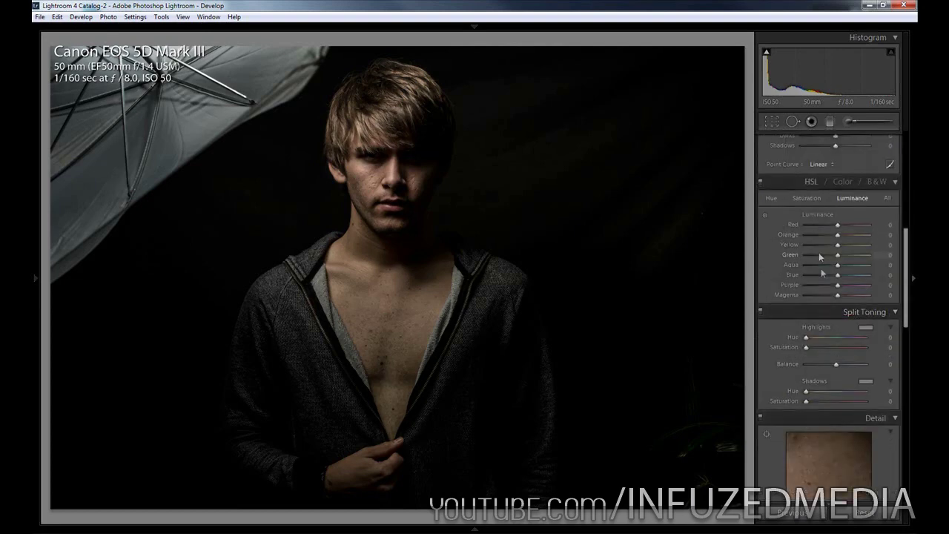
scroll(818, 252, down, 4)
scroll(819, 270, down, 3)
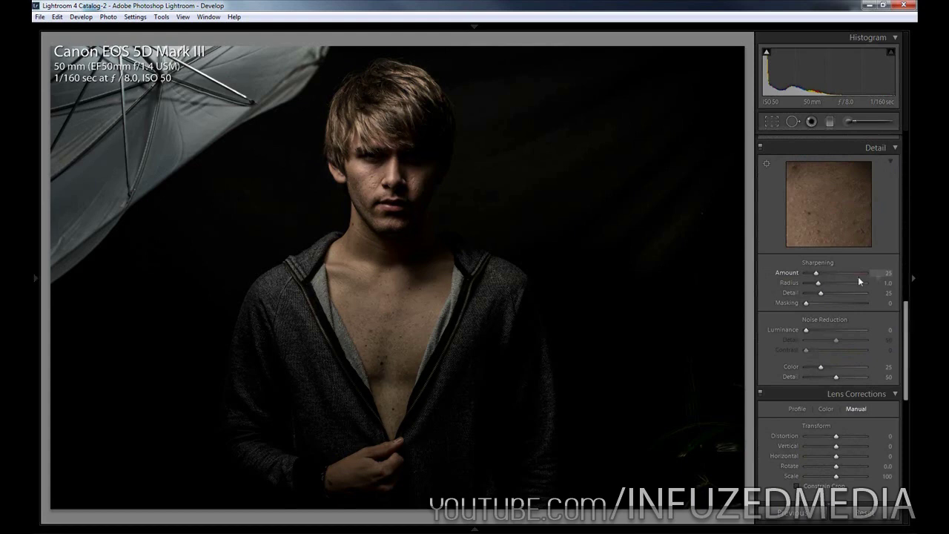
click(882, 273)
text(70)
key(Tab)
text(10)
key(BackSpace)
text(.5)
key(Tab)
text(10)
key(Tab)
text(20)
key(Return)
Step: Start an Adjustment Brush with the preset effect values cleared and its Contrast set to 20
click(849, 124)
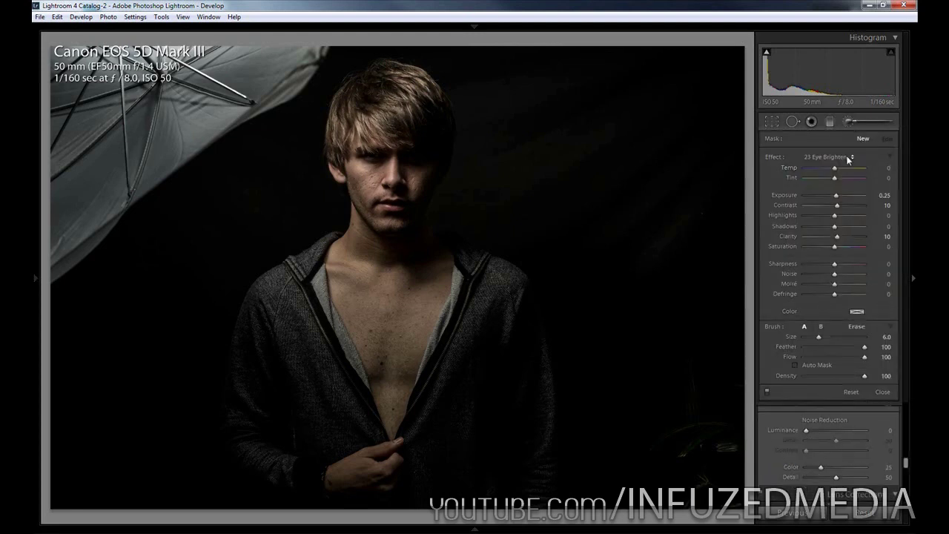
click(846, 156)
click(704, 15)
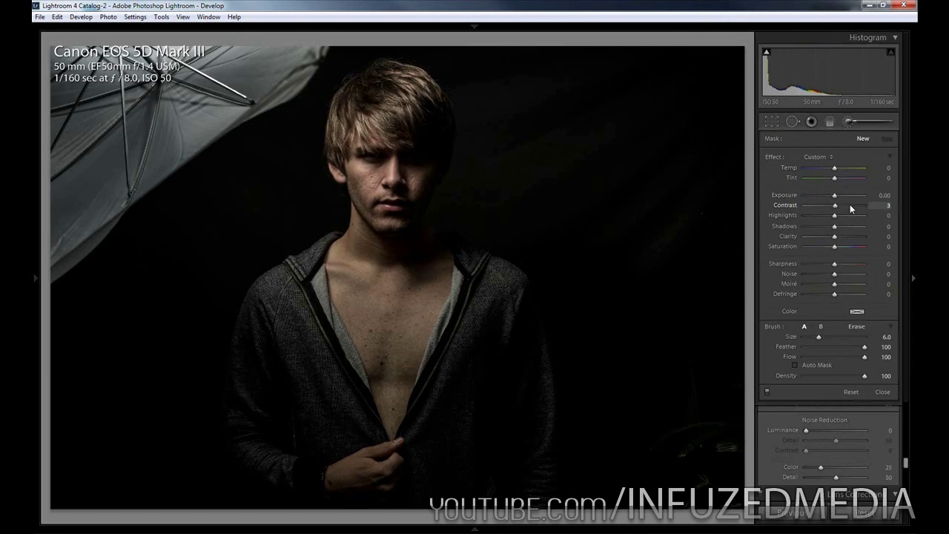
key(Up)
key(Up)
key(Up)
key(Up)
key(Up)
key(Up)
key(Up)
key(Up)
key(Up)
key(Up)
key(Up)
key(Up)
Step: Paint over the hair with the brush's Saturation at -15 and Sharpness at 25
drag(833, 248, 829, 252)
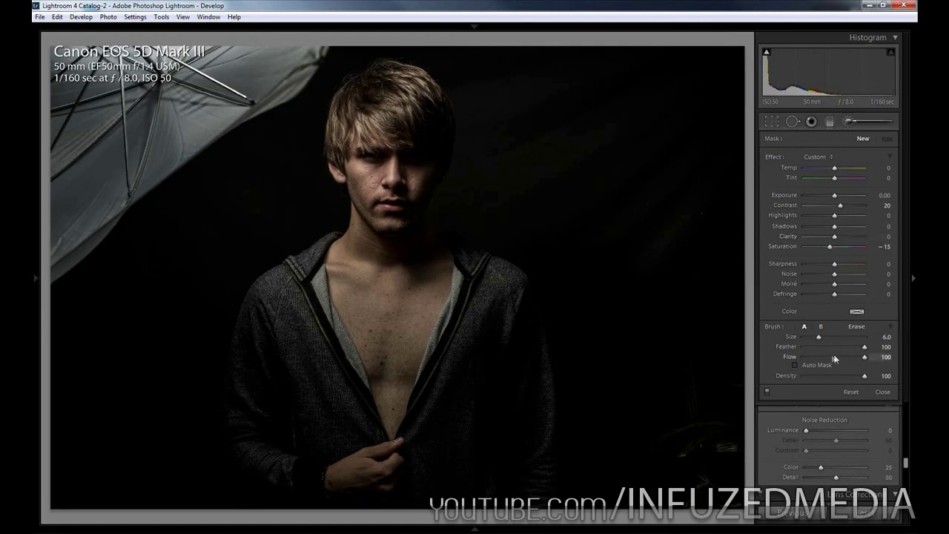
drag(837, 264, 839, 265)
drag(839, 272, 840, 271)
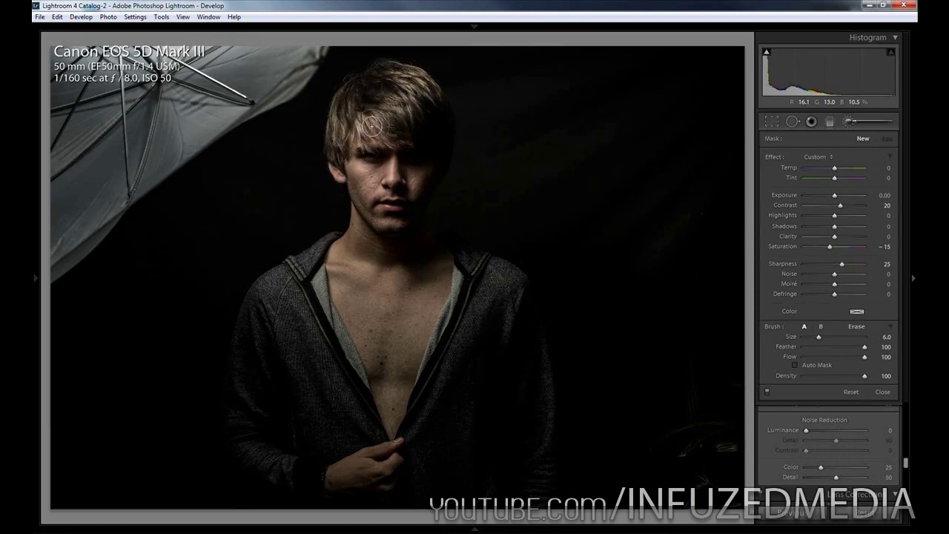
mouse_move(409, 118)
mouse_down()
mouse_move(418, 134)
mouse_move(410, 118)
mouse_up()
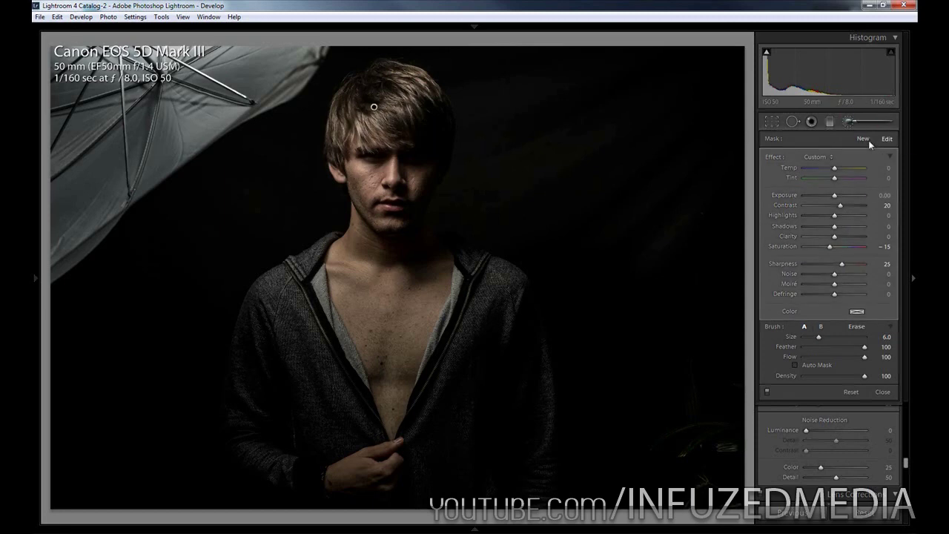
Step: Start a new brush mask with Exposure 1.00 and Shadows 15, resetting its Sharpness and Saturation to 0
click(863, 139)
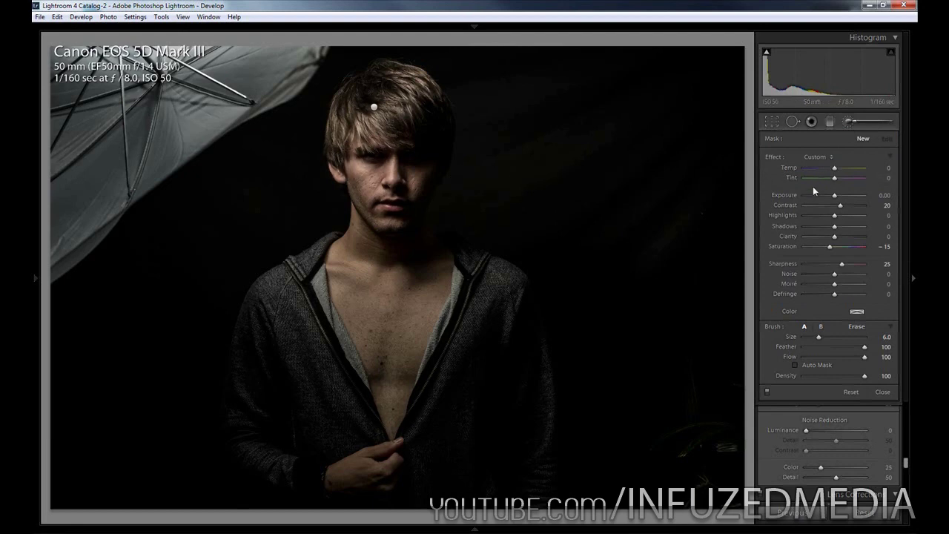
click(886, 197)
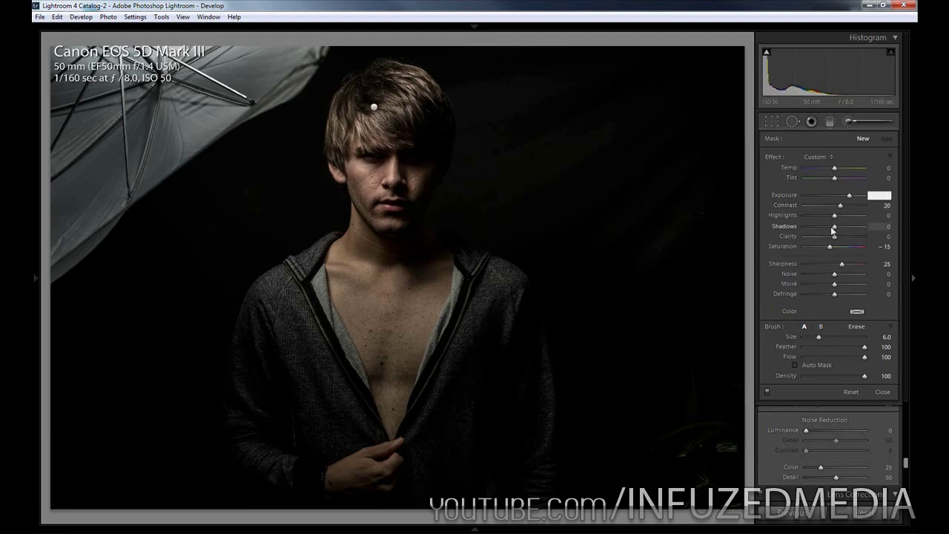
text(1)
key(Return)
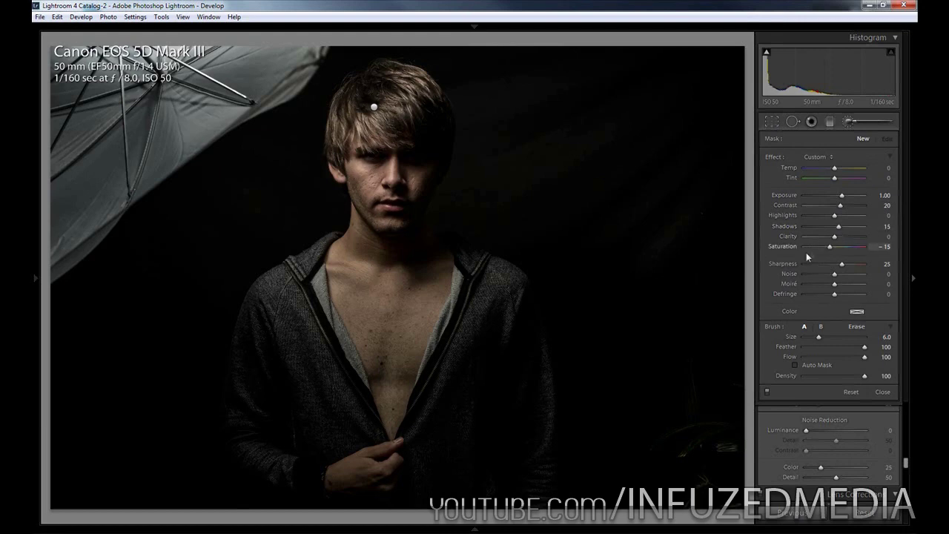
double_click(780, 263)
double_click(785, 246)
Step: Paint the brightening brush over the eye area at brush size 5.0
scroll(371, 158, down, 4)
scroll(371, 157, up, 1)
key(z)
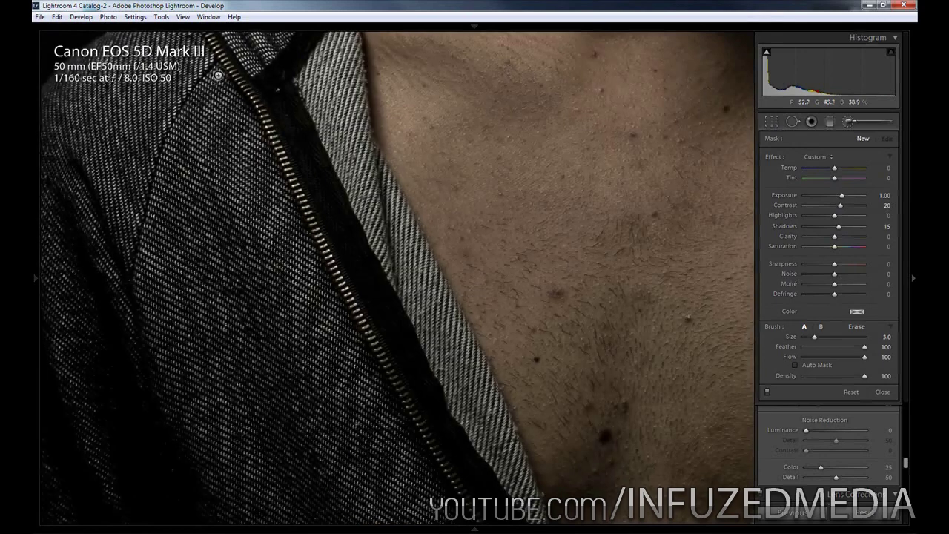
drag(434, 110, 383, 396)
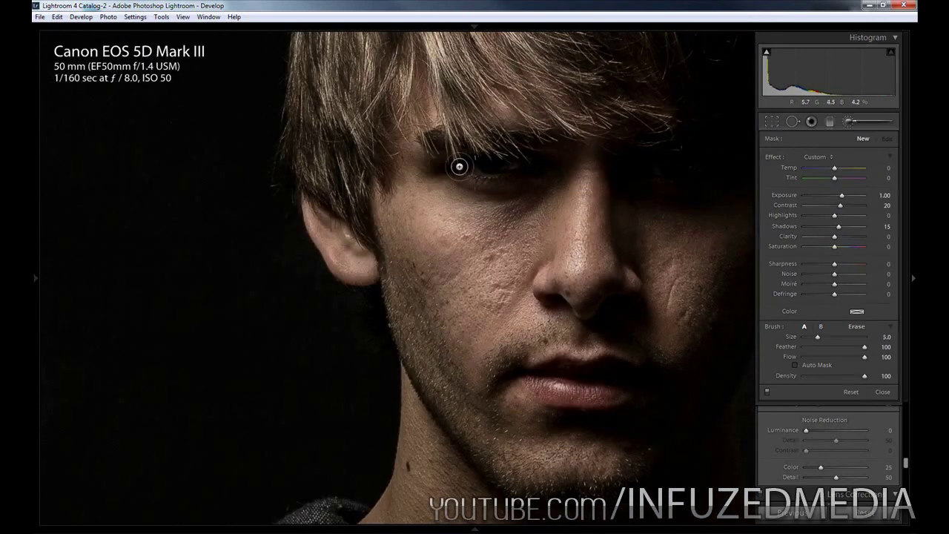
mouse_move(459, 167)
mouse_down()
mouse_move(542, 163)
mouse_move(470, 174)
mouse_move(523, 166)
mouse_move(479, 166)
mouse_move(474, 195)
mouse_move(424, 191)
mouse_move(503, 206)
mouse_move(495, 201)
mouse_move(538, 194)
mouse_up()
Step: Extend the brightening to the shaded eye and erase the excess around it with a size 18.0 eraser
key(alt)
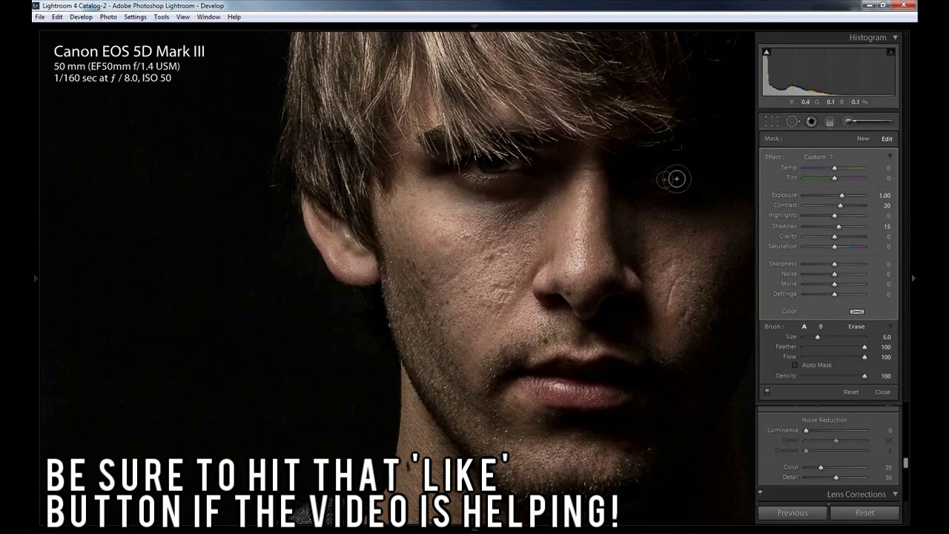
key(alt)
scroll(697, 197, up, 6)
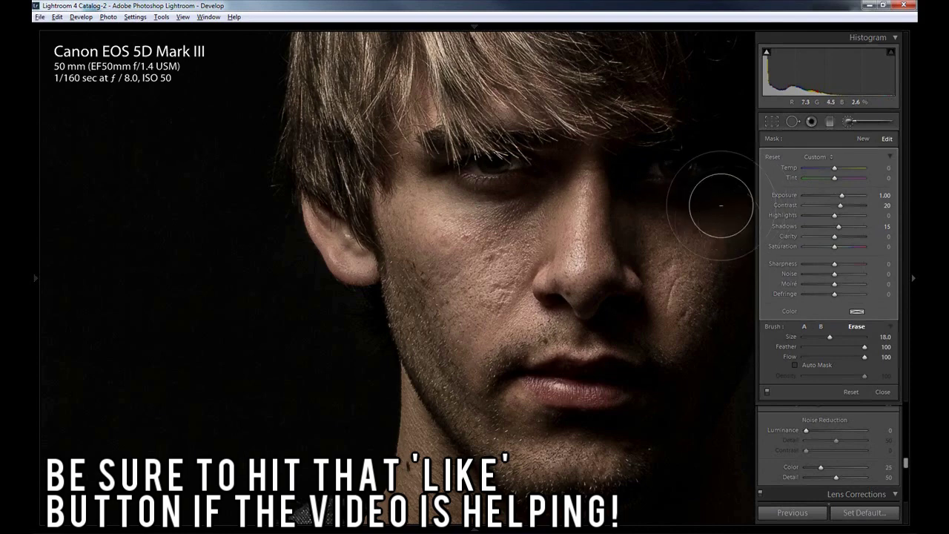
key(z)
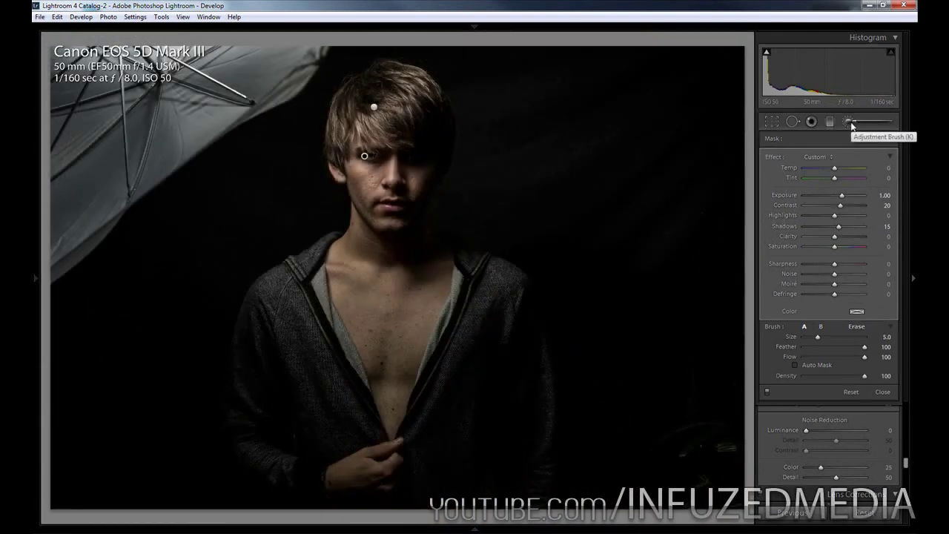
Step: Start a new brush mask for skin softening with Exposure 0, Contrast -15, Shadows 0, Clarity -30 and Sharpness -20
click(863, 140)
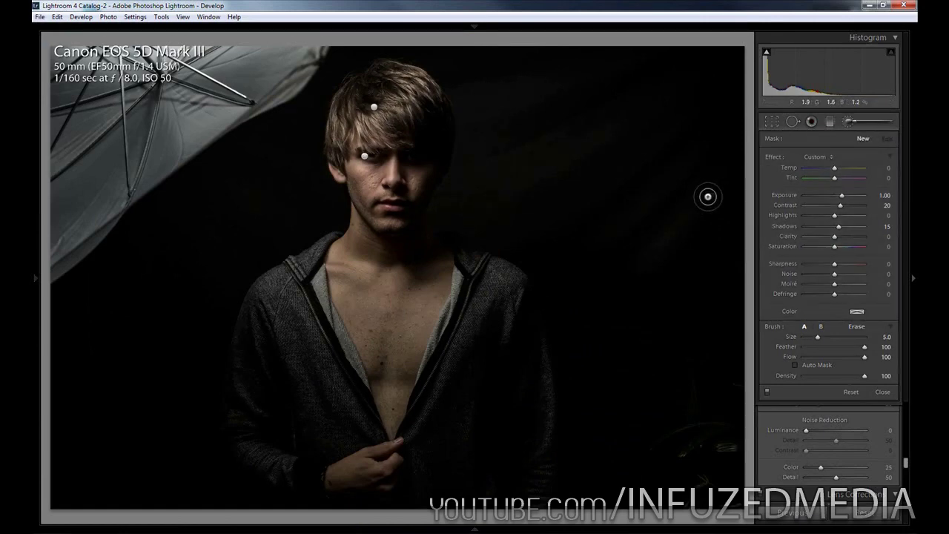
key(z)
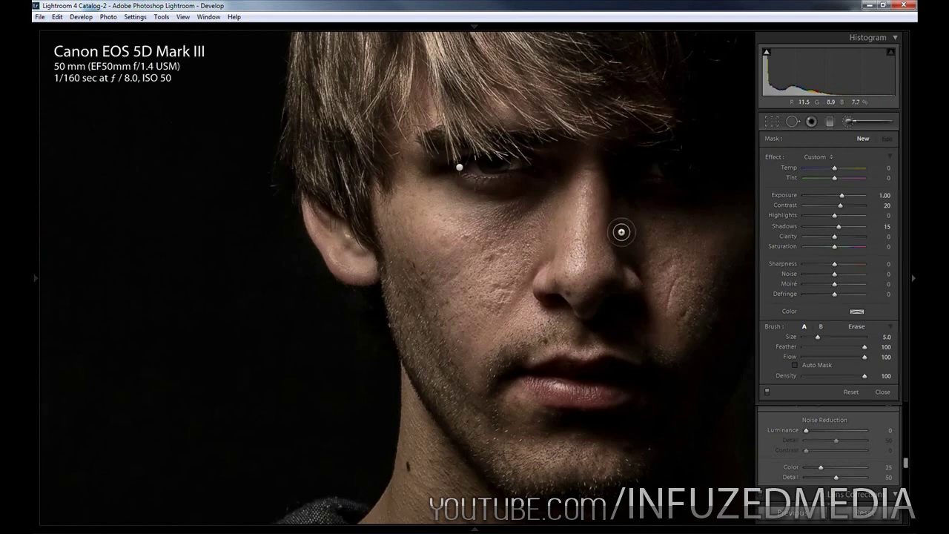
click(879, 195)
text(0)
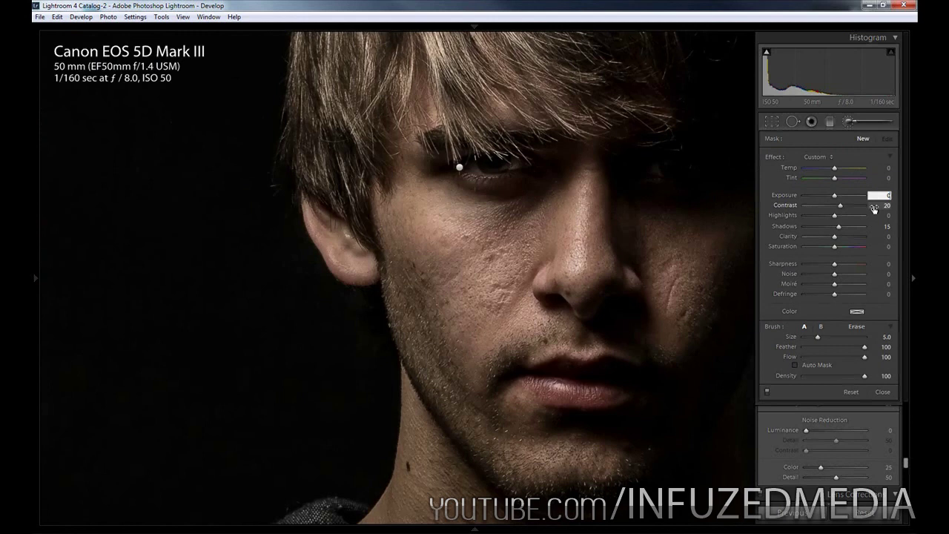
click(879, 205)
text(-15)
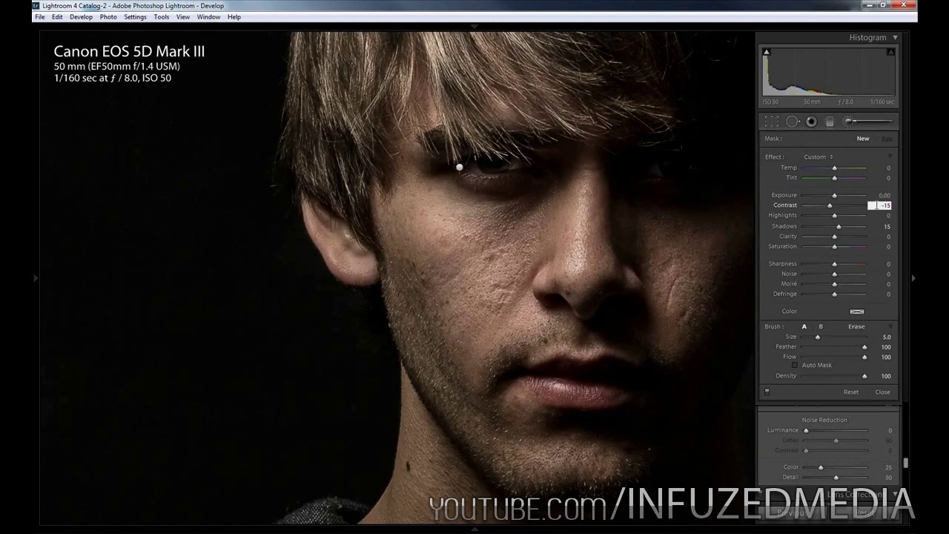
key(Return)
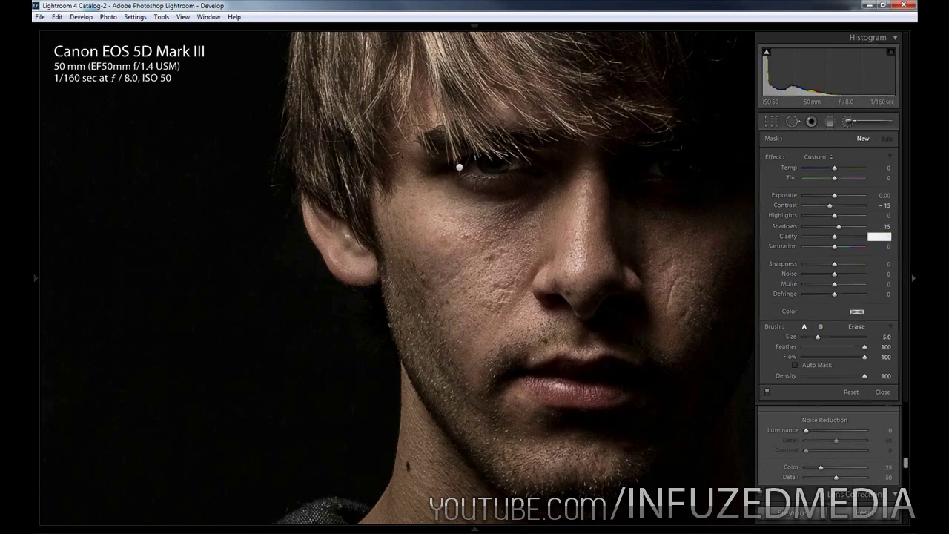
key(Return)
click(886, 263)
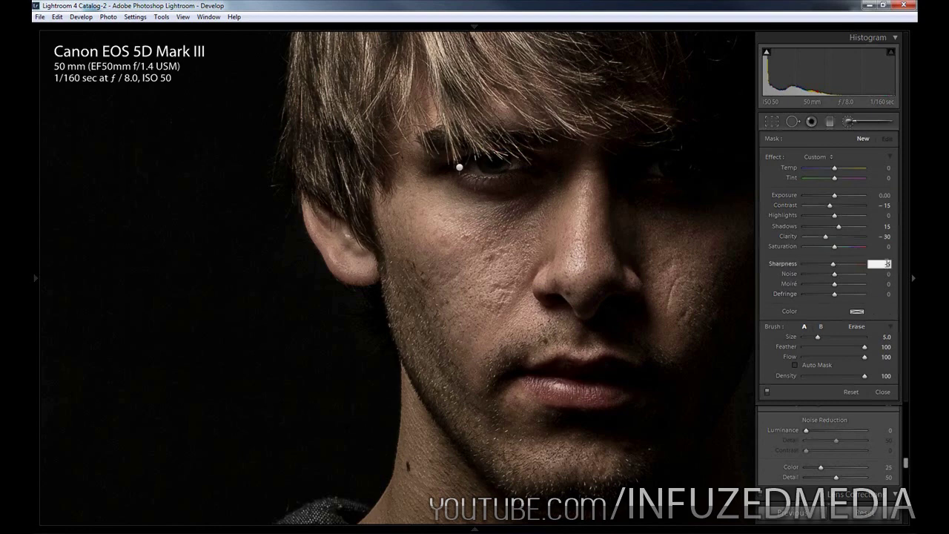
key(Return)
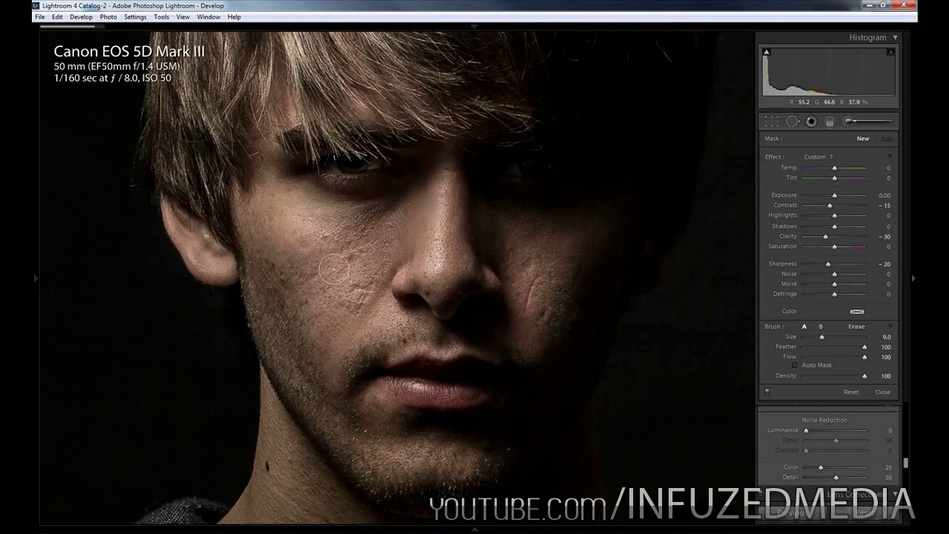
Step: Paint the softening brush over the cheeks, nose and under-eye skin at brush size 9.0
mouse_move(334, 268)
mouse_down()
mouse_move(325, 219)
mouse_move(359, 317)
mouse_move(368, 320)
mouse_move(422, 207)
mouse_move(448, 253)
mouse_move(442, 189)
mouse_up()
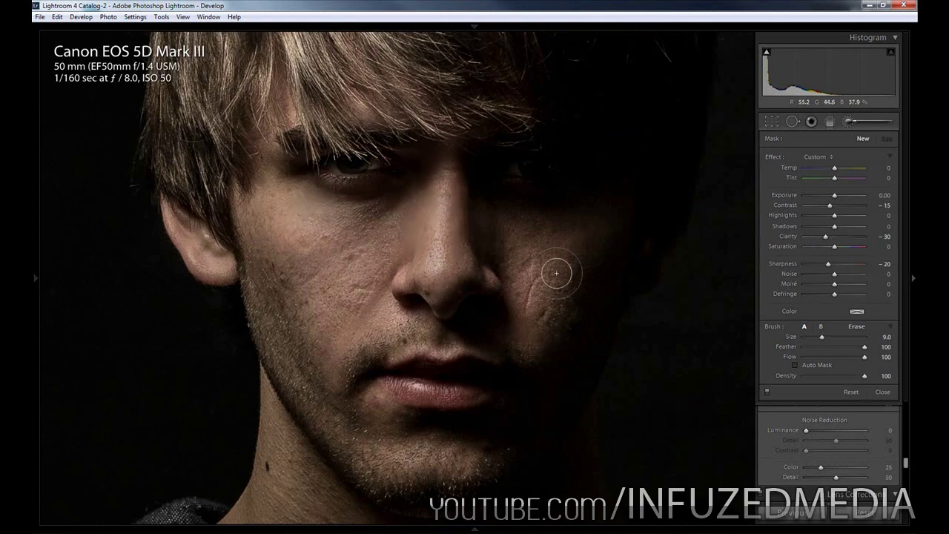
mouse_move(556, 273)
mouse_down()
mouse_move(474, 226)
mouse_move(520, 235)
mouse_move(533, 327)
mouse_move(598, 250)
mouse_move(499, 247)
mouse_move(365, 333)
mouse_move(398, 320)
mouse_move(385, 224)
mouse_up()
drag(307, 214, 313, 208)
double_click(828, 204)
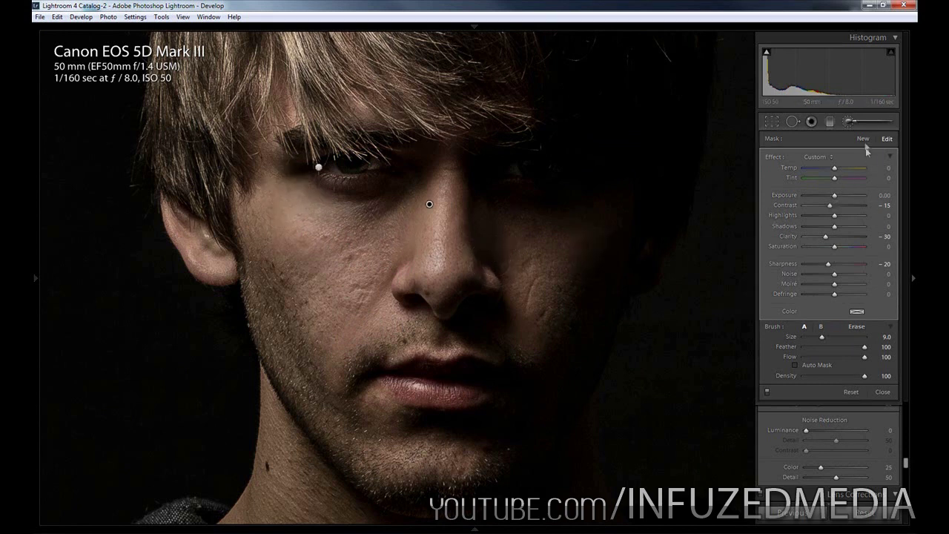
Step: Start another new brush mask, with Sharpness 20 and Shadows -60, for the chest
click(863, 141)
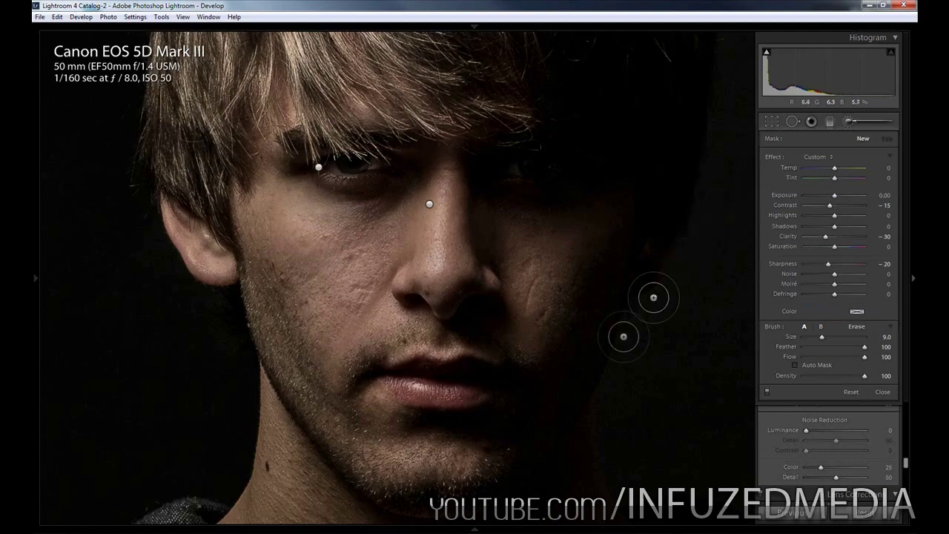
drag(539, 395, 527, 39)
drag(505, 302, 496, 137)
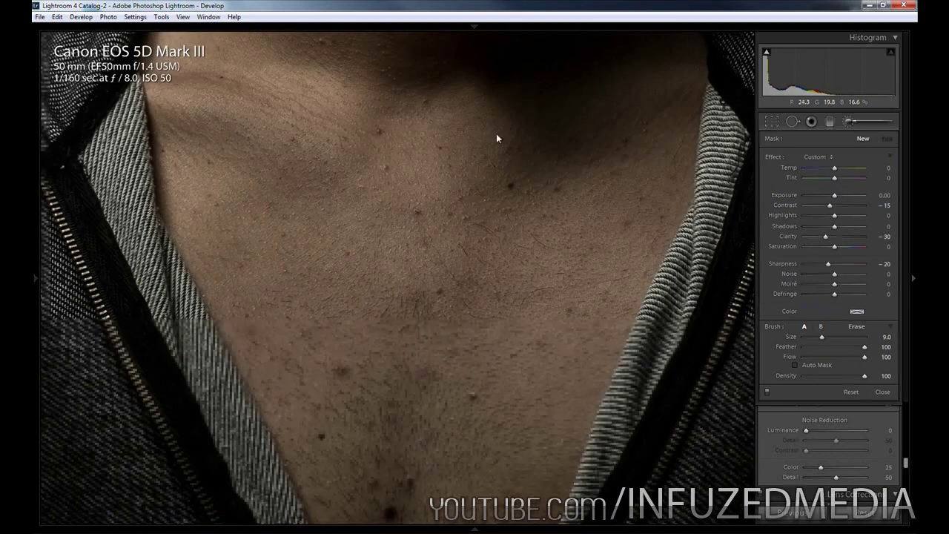
key(z)
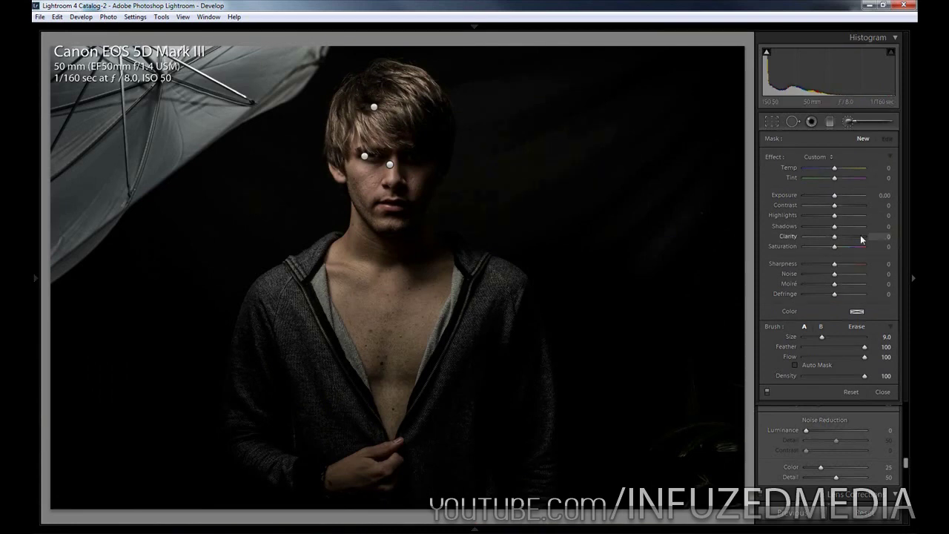
click(879, 264)
click(878, 228)
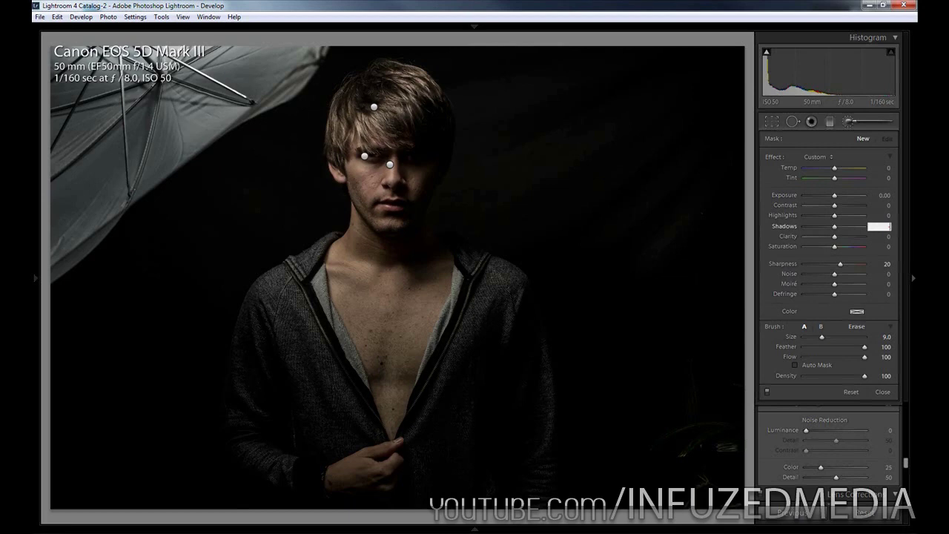
click(717, 240)
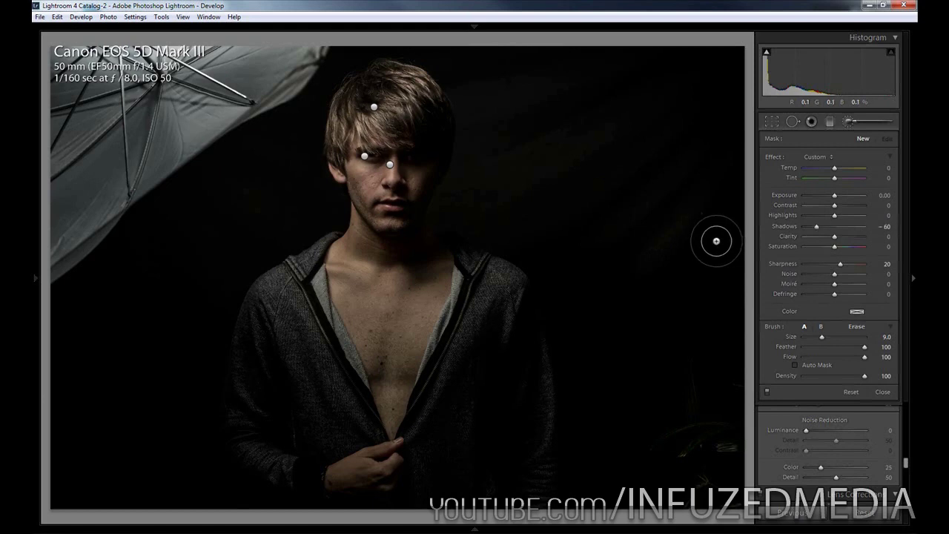
Step: Set the new brush's Clarity to 30, Contrast to 30 and Highlights to 5
click(880, 236)
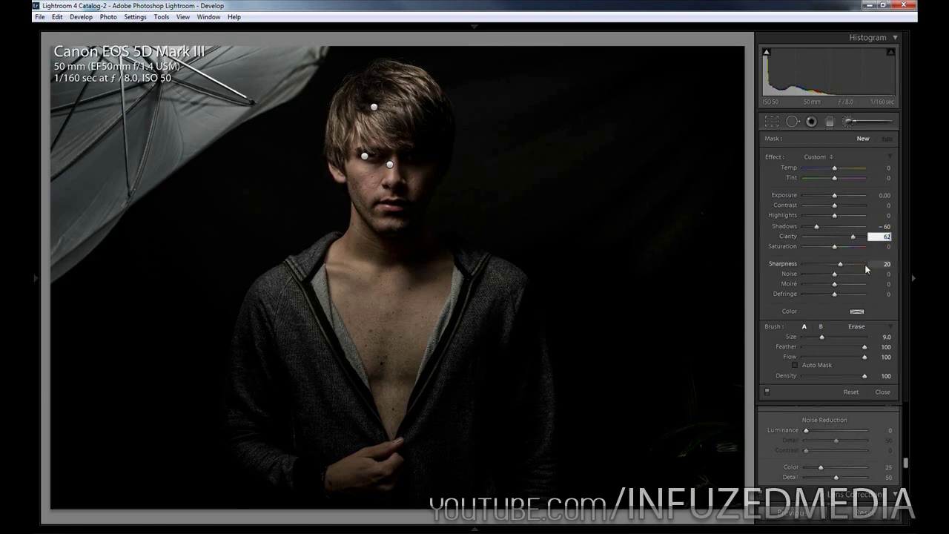
text(30)
key(Return)
click(882, 206)
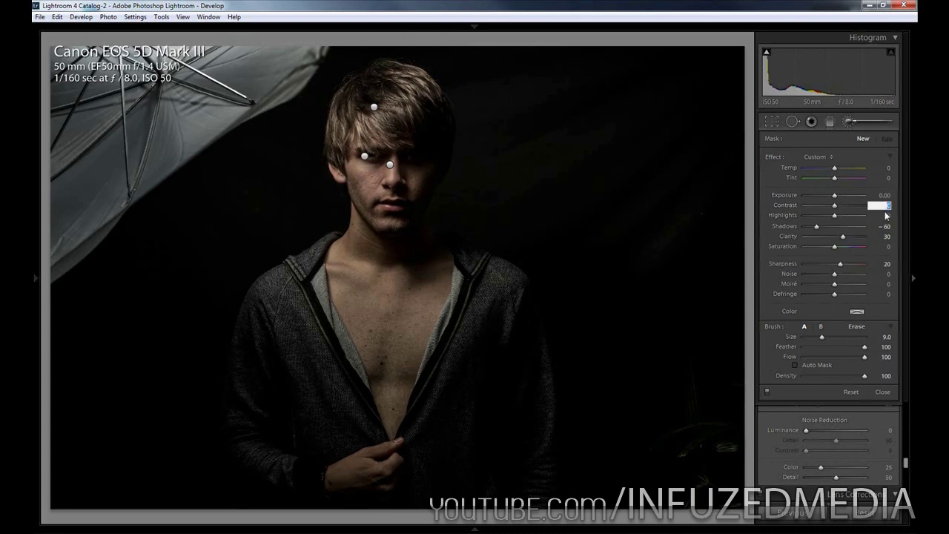
text(30)
key(Return)
text(5)
key(Return)
Step: Reduce the brush size to 5.0 and paint the contrast and clarity effect over the neck and chest
scroll(349, 260, down, 2)
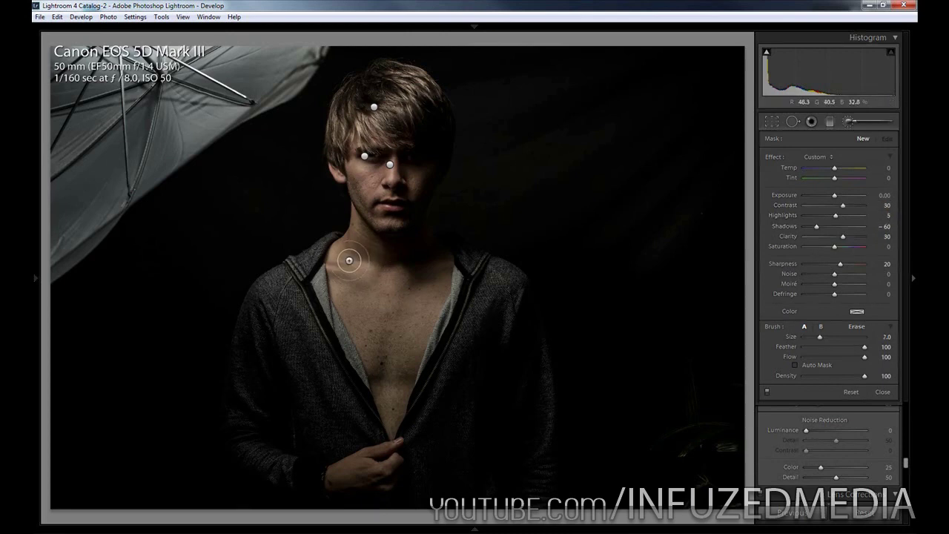
scroll(347, 256, down, 2)
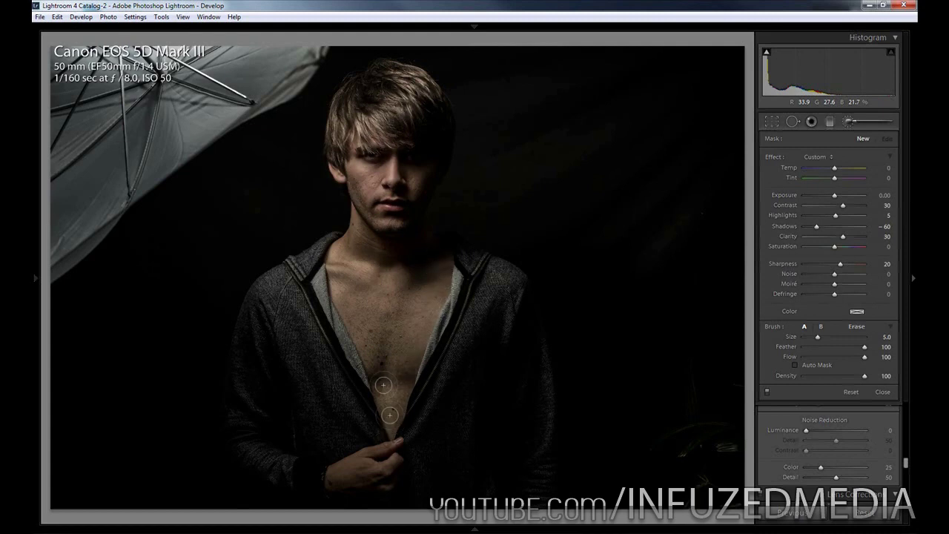
drag(353, 244, 378, 227)
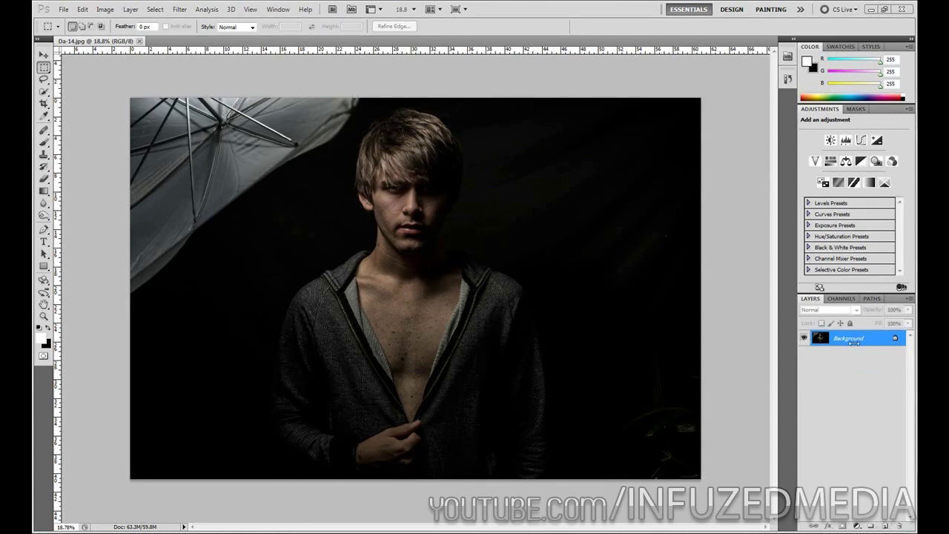
Step: In Photoshop, duplicate the Background layer and add an empty layer above the copy, ready for painting with a black brush
drag(860, 338, 884, 524)
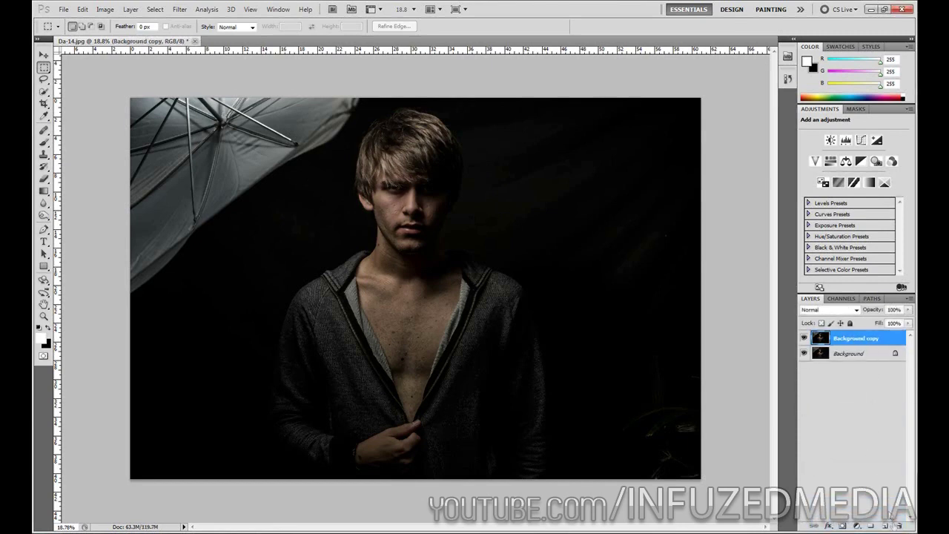
key(b)
key(x)
click(884, 524)
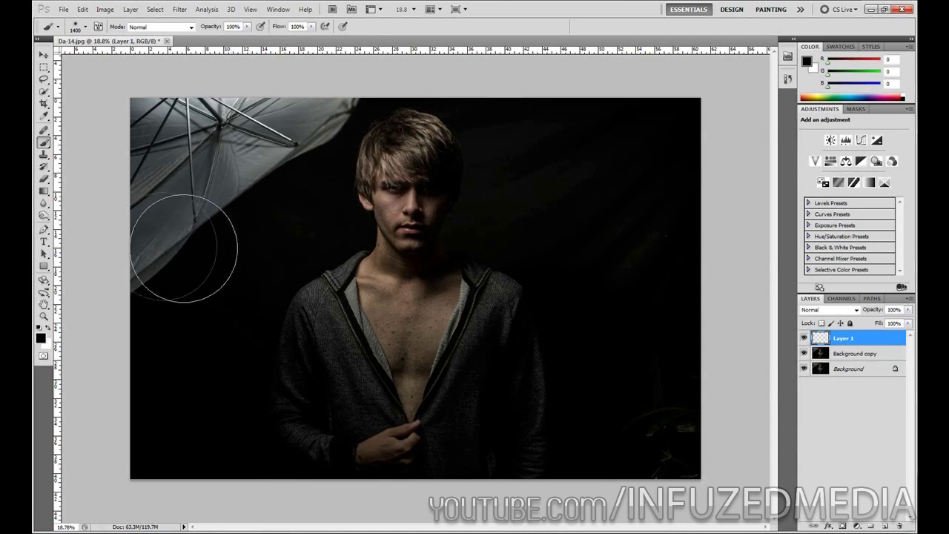
Step: Paint black with the 1400 px brush over the umbrella and the backdrop on all sides of the man
mouse_move(203, 205)
mouse_down()
mouse_move(226, 191)
mouse_move(159, 251)
mouse_move(220, 174)
mouse_move(132, 247)
mouse_move(205, 170)
mouse_move(152, 243)
mouse_move(148, 172)
mouse_move(183, 116)
mouse_move(163, 114)
mouse_move(159, 132)
mouse_move(189, 149)
mouse_move(309, 100)
mouse_move(241, 138)
mouse_move(245, 146)
mouse_move(324, 110)
mouse_move(240, 154)
mouse_move(271, 132)
mouse_move(385, 98)
mouse_move(259, 220)
mouse_move(281, 228)
mouse_move(419, 167)
mouse_move(388, 197)
mouse_move(395, 212)
mouse_move(521, 142)
mouse_move(657, 126)
mouse_up()
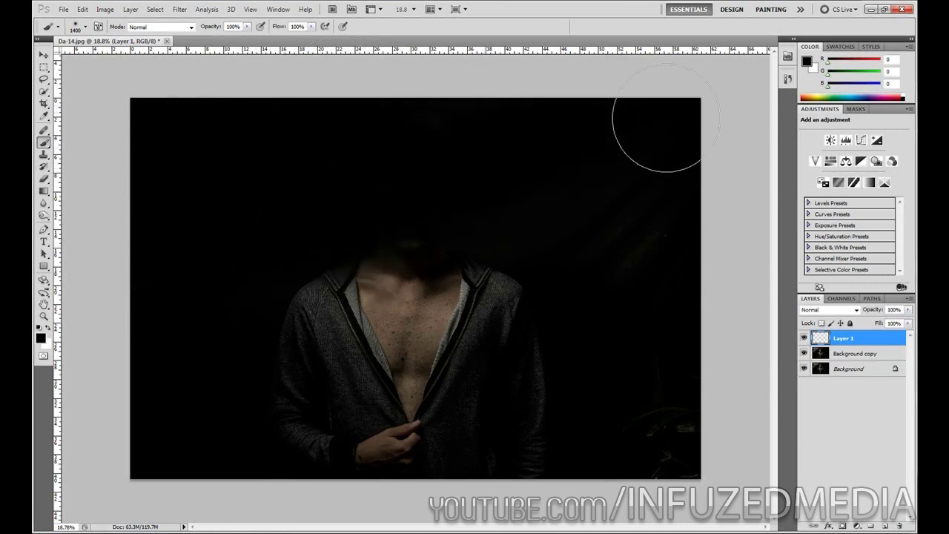
mouse_move(679, 276)
mouse_down()
mouse_move(639, 434)
mouse_move(691, 343)
mouse_move(585, 319)
mouse_up()
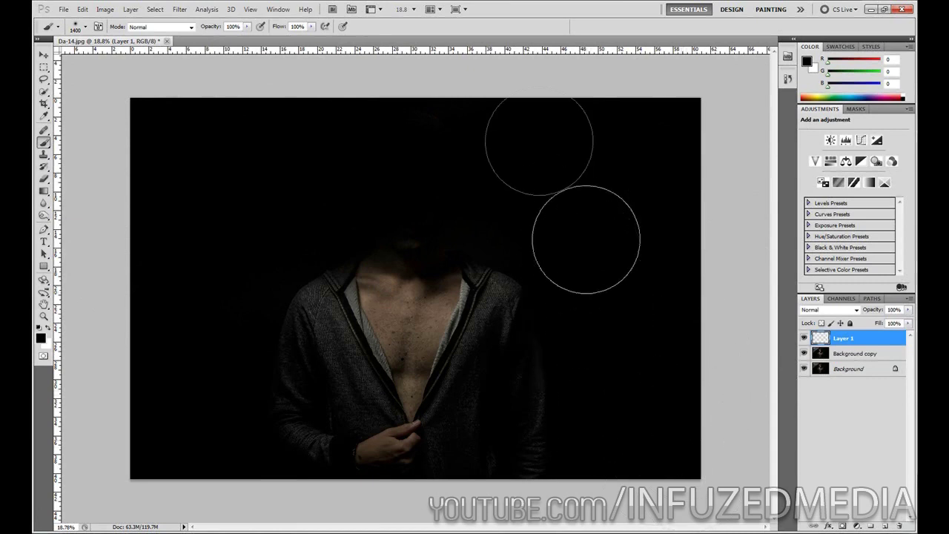
mouse_move(169, 438)
mouse_down()
mouse_move(252, 216)
mouse_move(270, 230)
mouse_move(200, 302)
mouse_move(252, 220)
mouse_move(218, 197)
mouse_up()
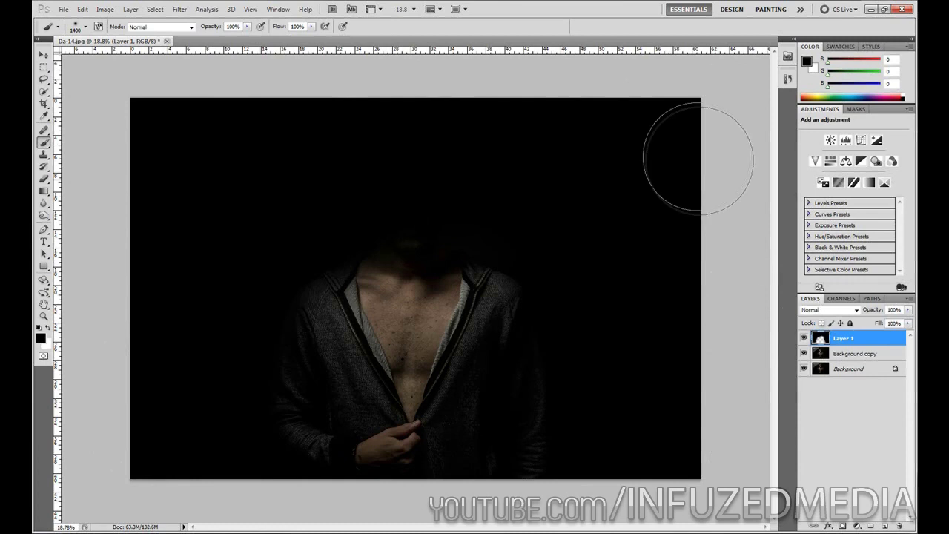
Step: Add a mask to the black layer and reveal the head, neck and shoulders with a 500 px black brush
click(843, 525)
key([)
key([)
key([)
key([)
key([)
key([)
key([)
key([)
key([)
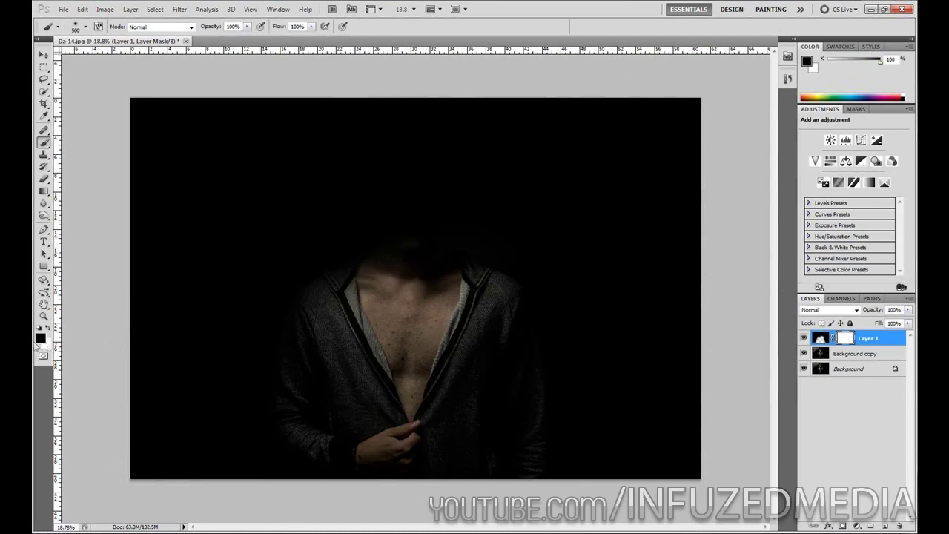
mouse_move(423, 254)
mouse_down()
mouse_move(390, 183)
mouse_move(404, 176)
mouse_move(406, 253)
mouse_move(418, 205)
mouse_move(417, 184)
mouse_move(409, 232)
mouse_move(418, 192)
mouse_move(406, 150)
mouse_move(384, 185)
mouse_move(400, 155)
mouse_move(384, 147)
mouse_move(369, 190)
mouse_move(380, 213)
mouse_move(385, 142)
mouse_move(411, 138)
mouse_move(385, 151)
mouse_move(415, 139)
mouse_move(427, 155)
mouse_move(433, 142)
mouse_move(437, 192)
mouse_up()
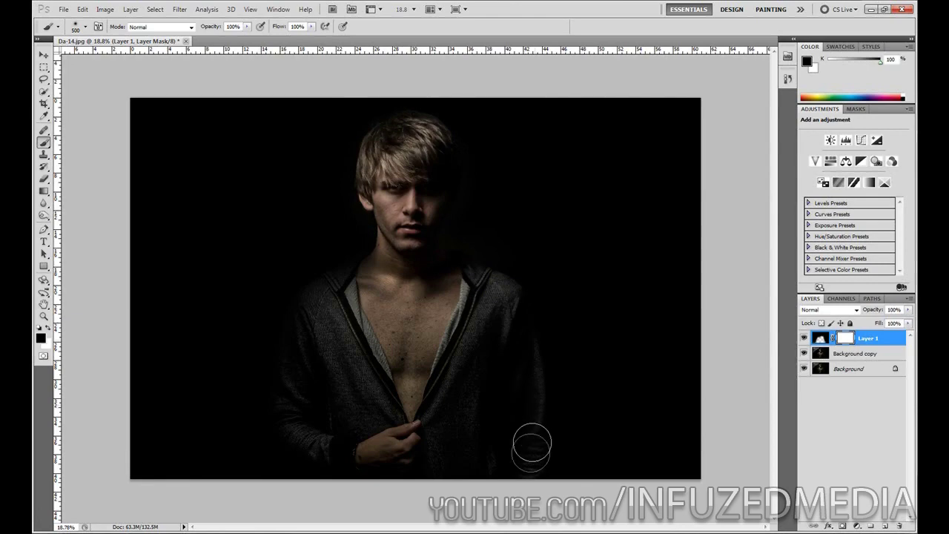
mouse_move(314, 294)
mouse_down()
mouse_move(385, 272)
mouse_move(347, 265)
mouse_up()
Step: Paint white on the layer mask to restore the black backdrop around the shoulders and beside the face
scroll(323, 298, up, 4)
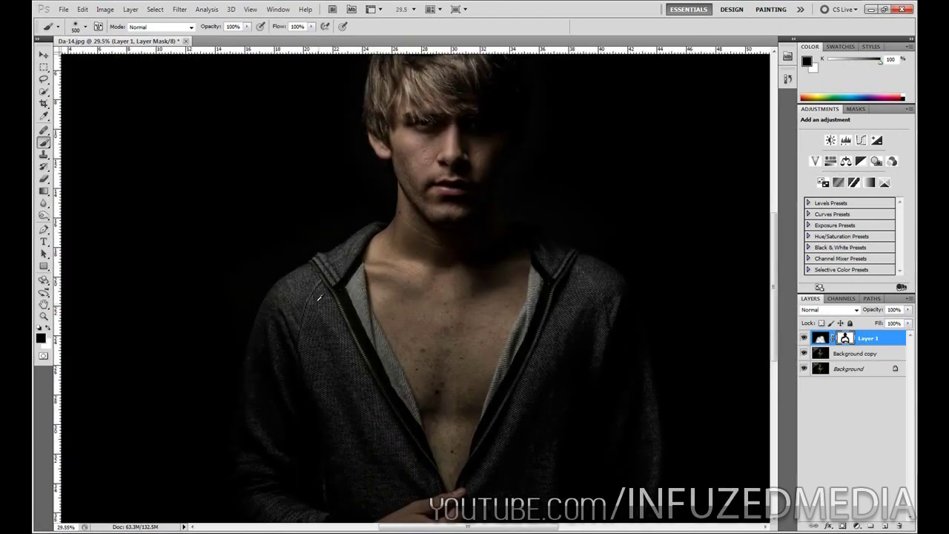
scroll(319, 297, up, 2)
key(x)
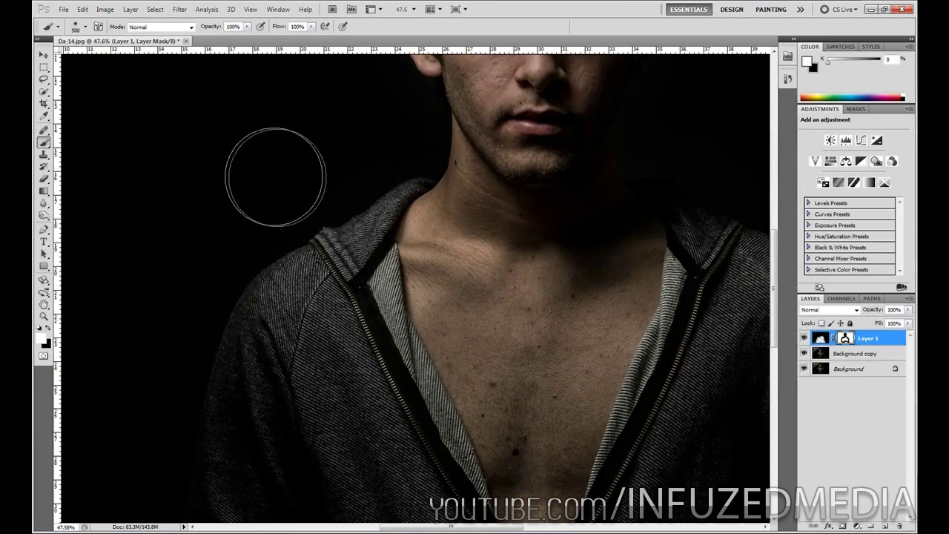
drag(654, 126, 360, 247)
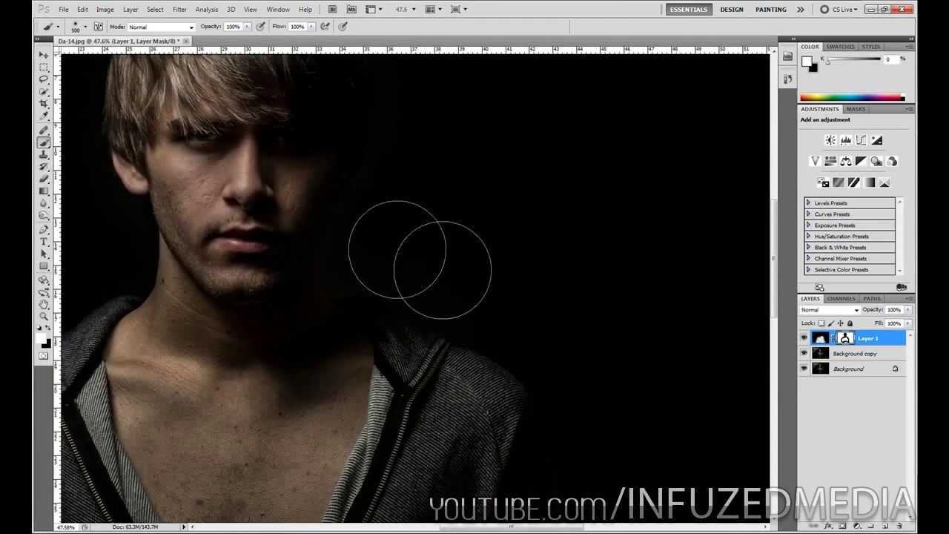
scroll(523, 273, down, 3)
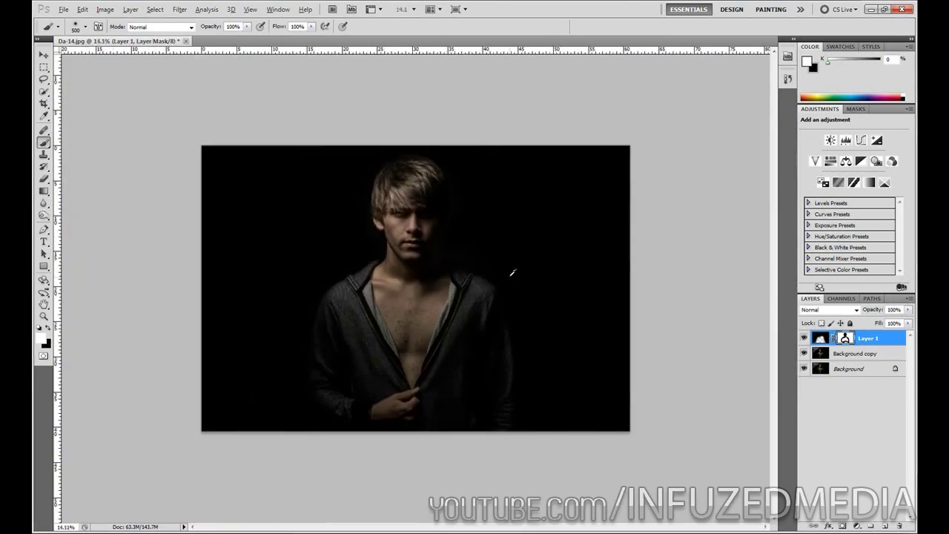
scroll(513, 273, up, 3)
scroll(513, 272, down, 1)
key(alt)
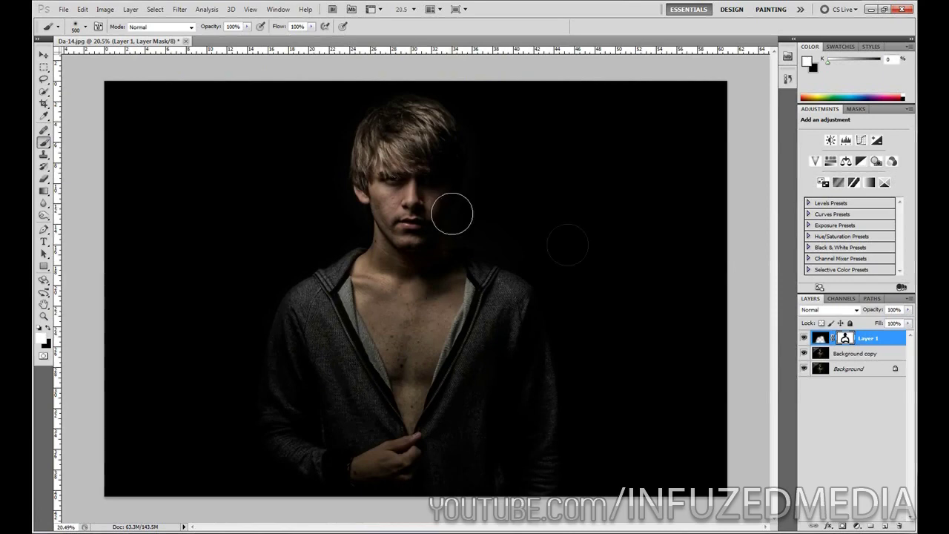
Step: Select the Background copy layer and hide the masked black layer above it
click(829, 354)
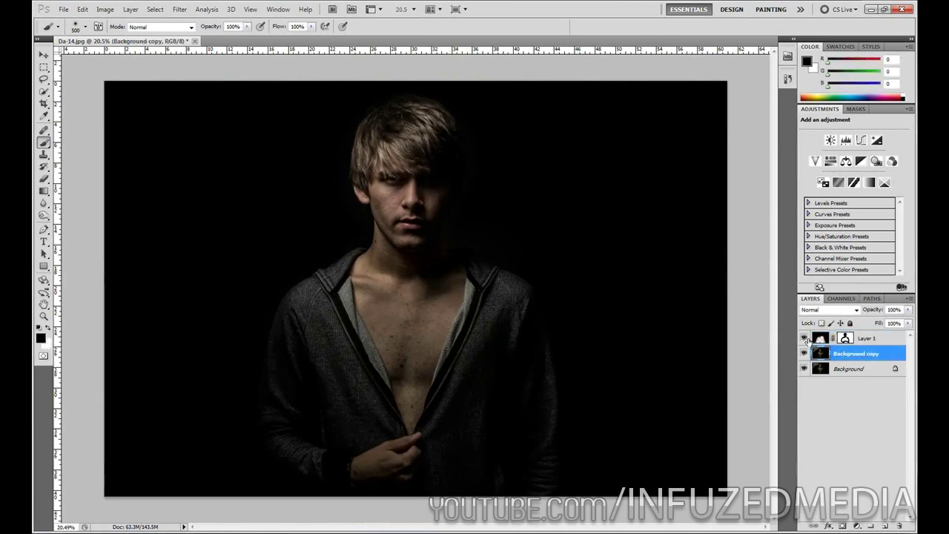
click(804, 338)
scroll(597, 289, up, 2)
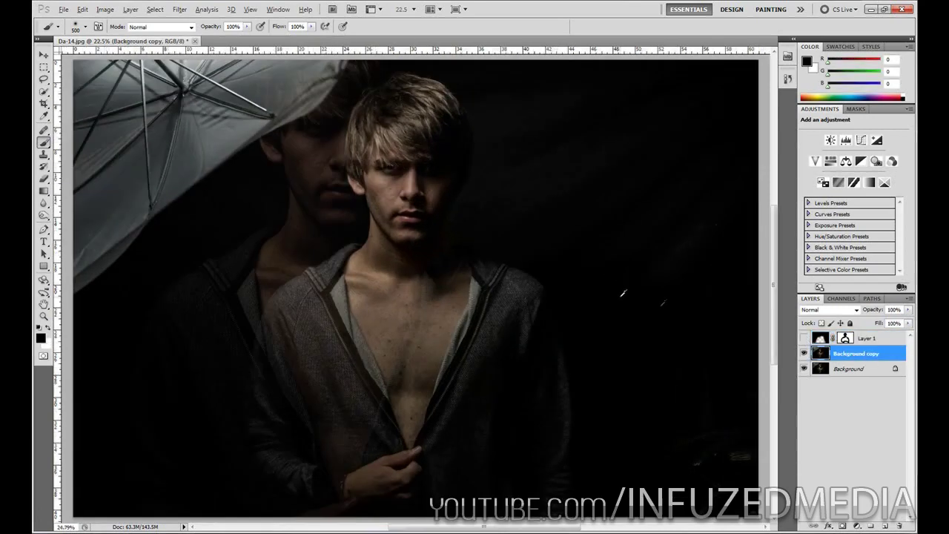
scroll(294, 227, up, 5)
drag(294, 226, 448, 420)
scroll(448, 420, up, 2)
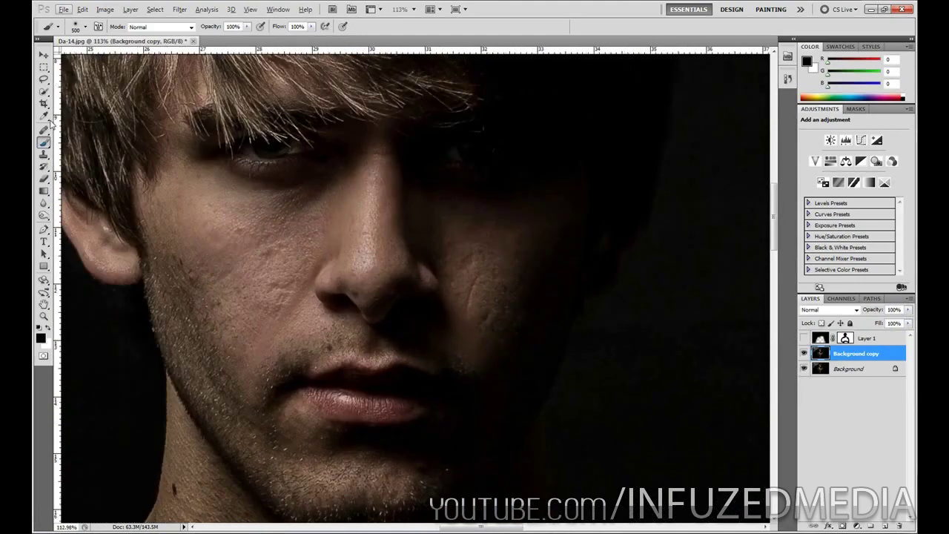
Step: Retouch the crease on the shaded cheek with the Healing Brush
click(44, 130)
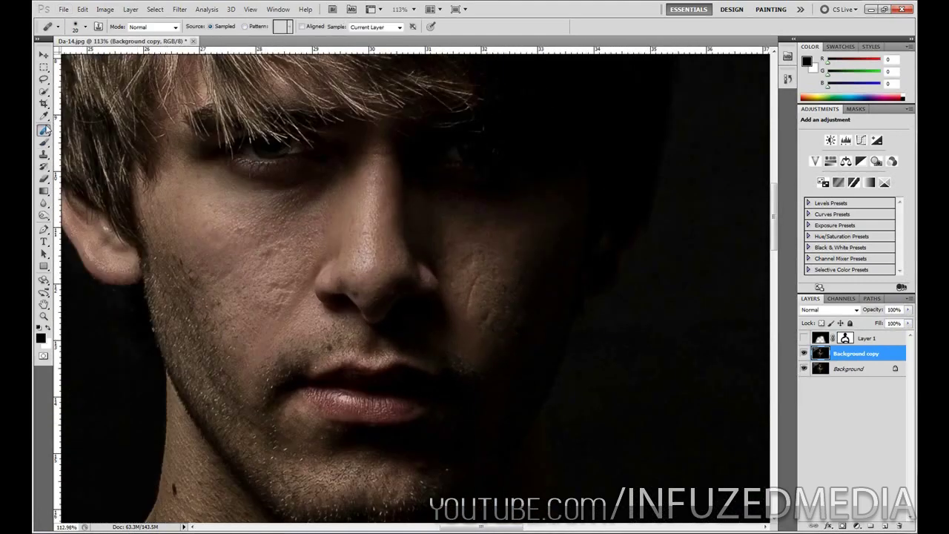
click(44, 129)
click(88, 141)
scroll(466, 270, up, 2)
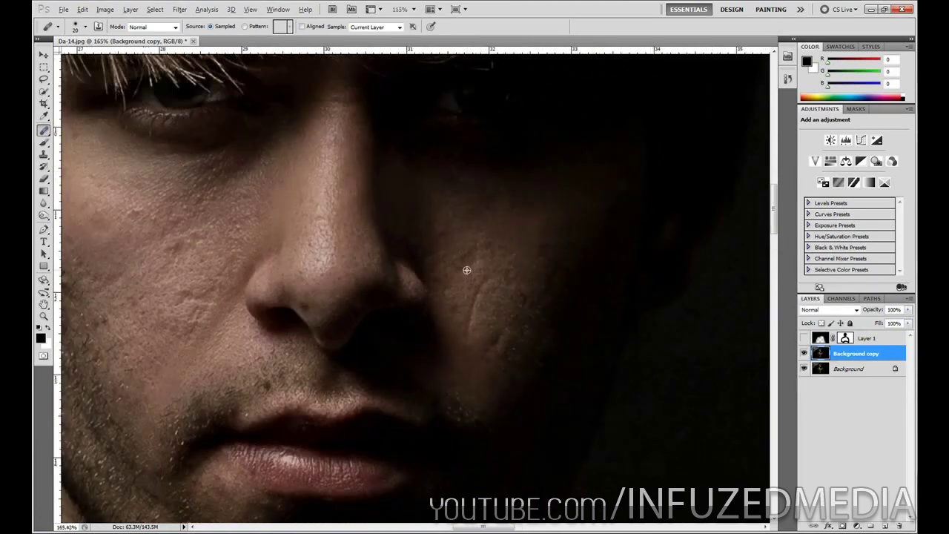
drag(470, 299, 467, 331)
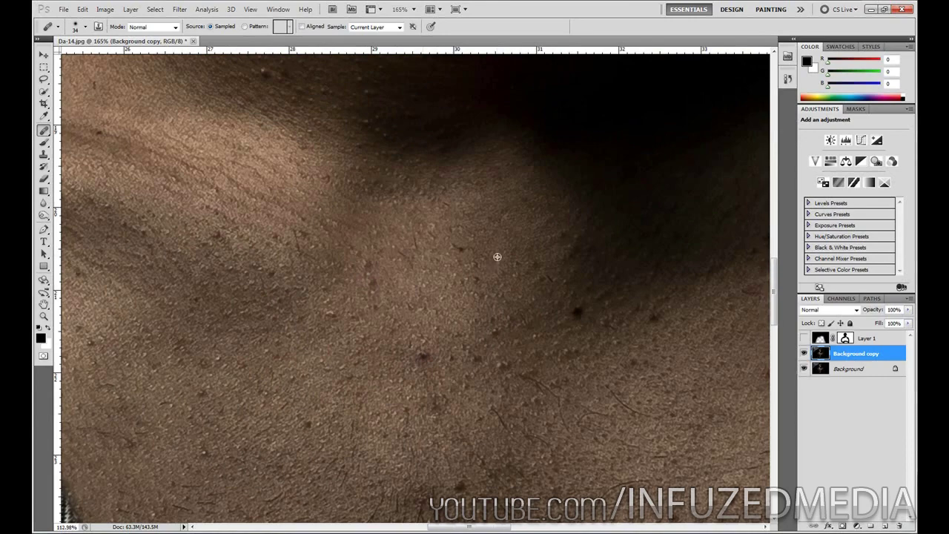
Step: Burn the shadows across the lower chest with a 45 px brush, range Midtones and exposure 14%
scroll(494, 257, down, 3)
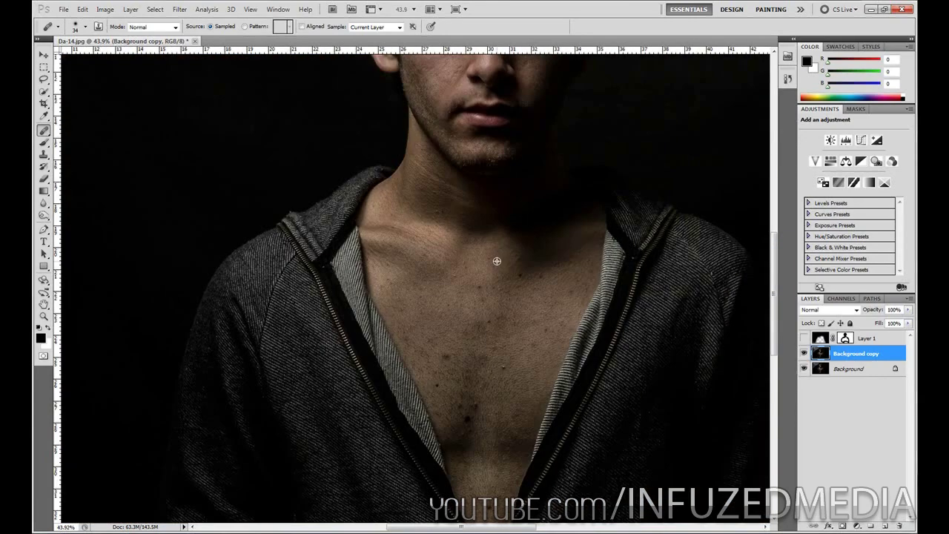
scroll(497, 261, down, 1)
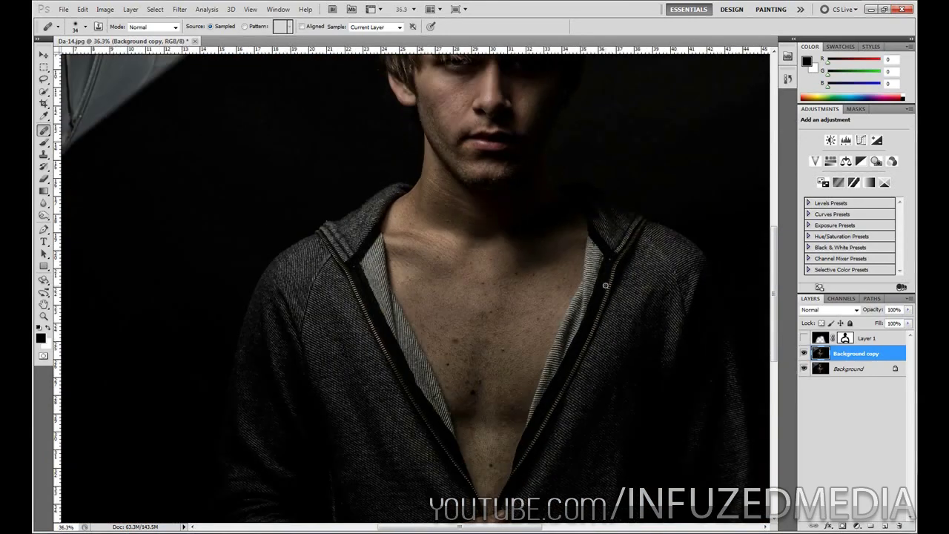
scroll(460, 331, down, 1)
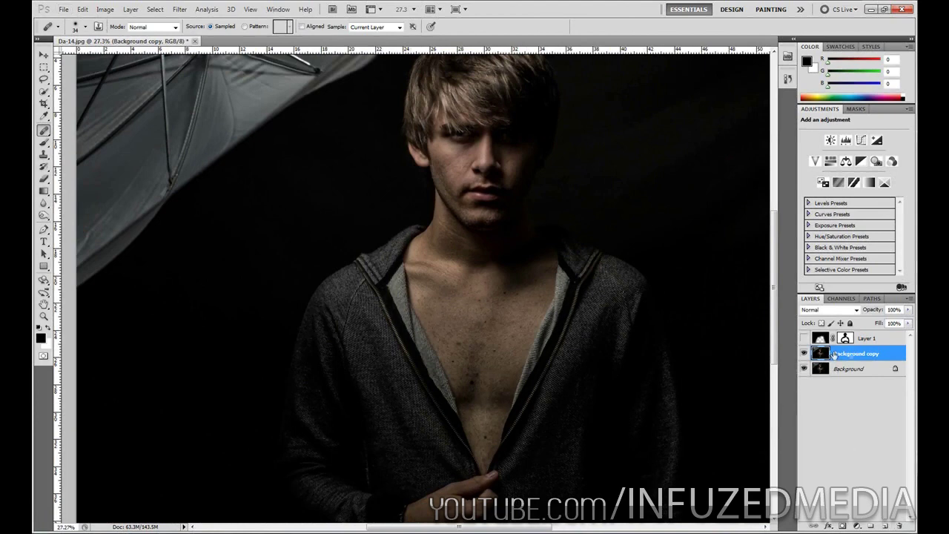
click(46, 215)
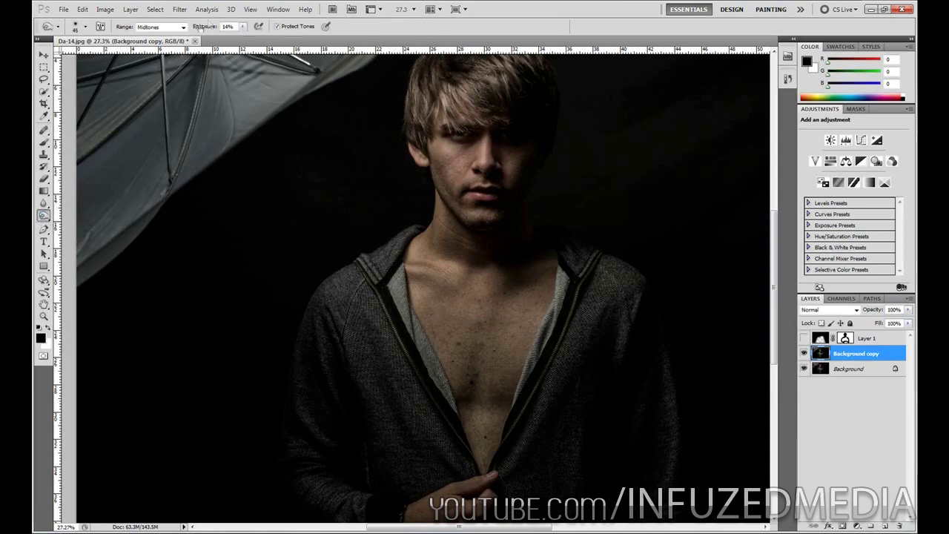
drag(420, 364, 417, 301)
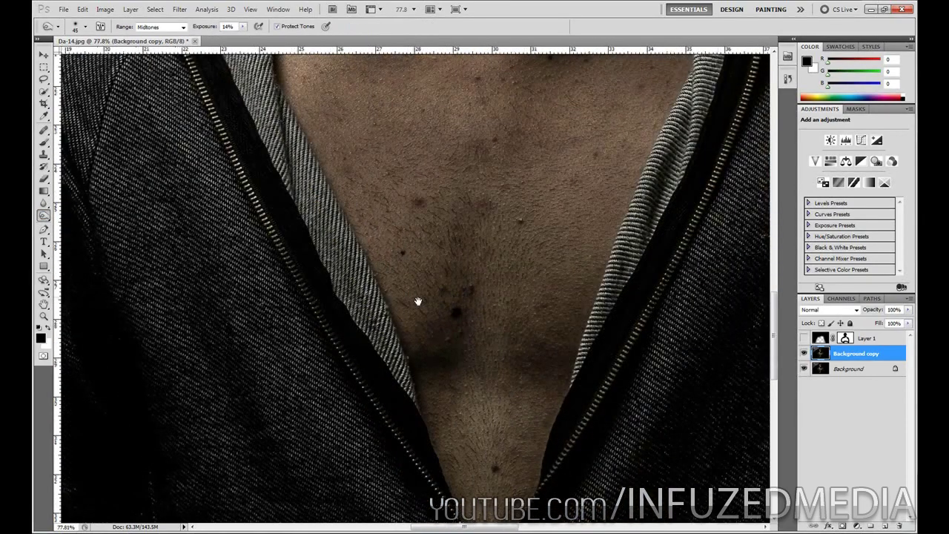
mouse_move(414, 372)
mouse_down()
mouse_move(455, 364)
mouse_move(468, 289)
mouse_move(460, 354)
mouse_up()
mouse_move(515, 365)
mouse_down()
mouse_move(553, 368)
mouse_move(506, 366)
mouse_move(517, 369)
mouse_move(505, 305)
mouse_move(525, 363)
mouse_up()
Step: Enlarge the Burn brush to 59 px and darken the shadows around the collarbone
drag(405, 188, 480, 354)
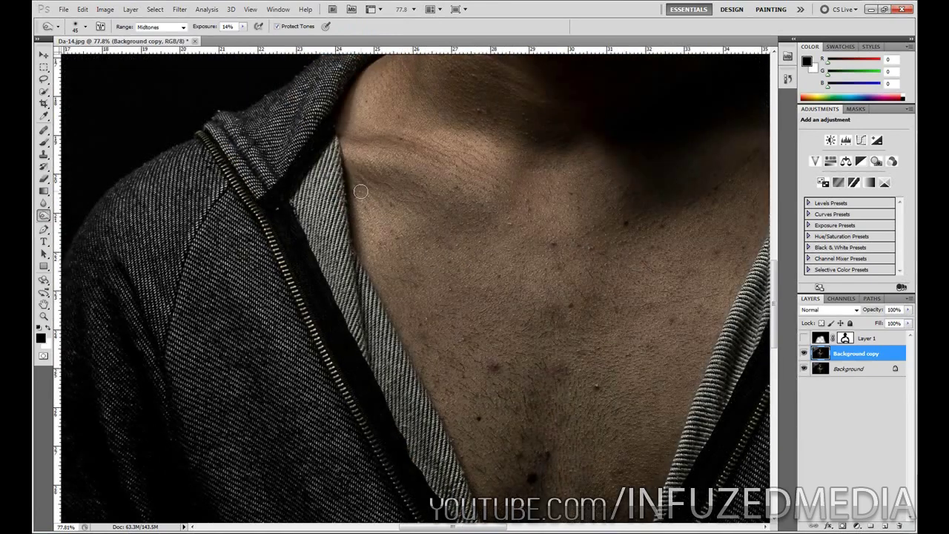
right_click(368, 181)
drag(406, 203, 412, 204)
drag(354, 179, 413, 192)
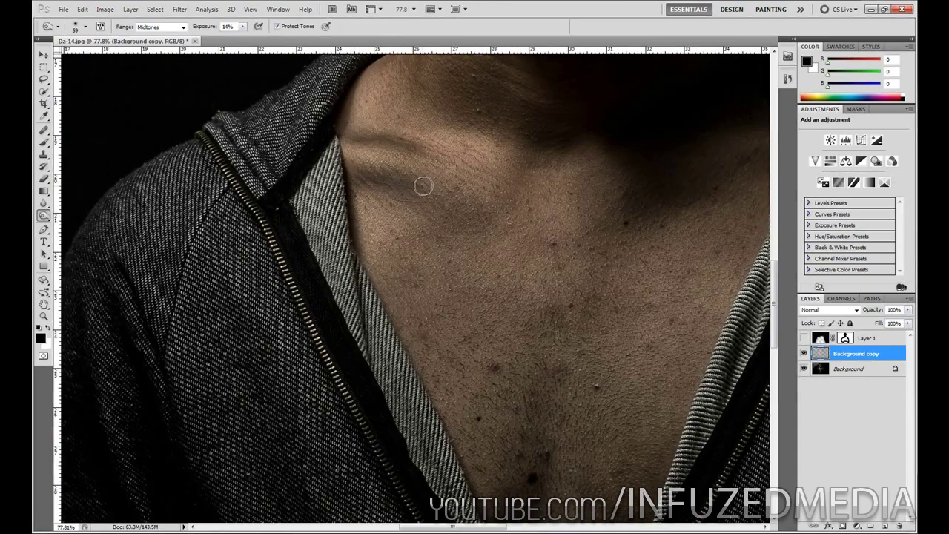
scroll(452, 268, up, 3)
drag(452, 268, 443, 137)
mouse_move(564, 452)
mouse_down()
mouse_move(425, 235)
mouse_move(423, 158)
mouse_up()
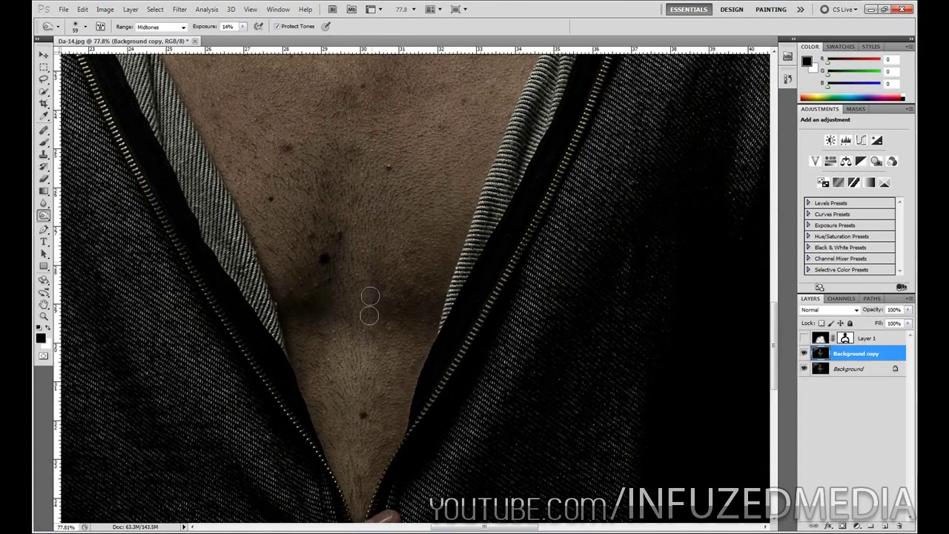
Step: Examine the burned shadows on the chest, both close up and in the full image
scroll(393, 370, down, 5)
scroll(393, 370, up, 2)
scroll(397, 363, down, 3)
scroll(398, 358, up, 1)
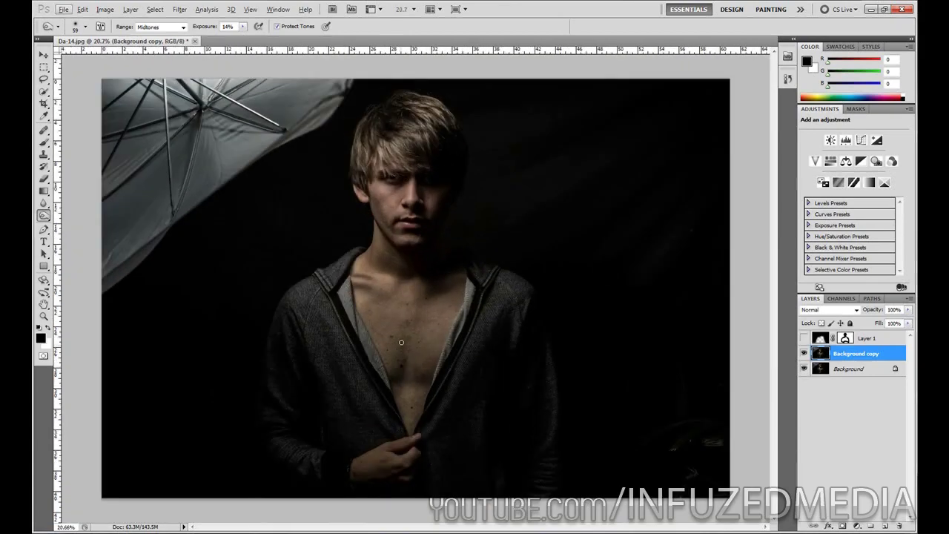
scroll(362, 280, up, 5)
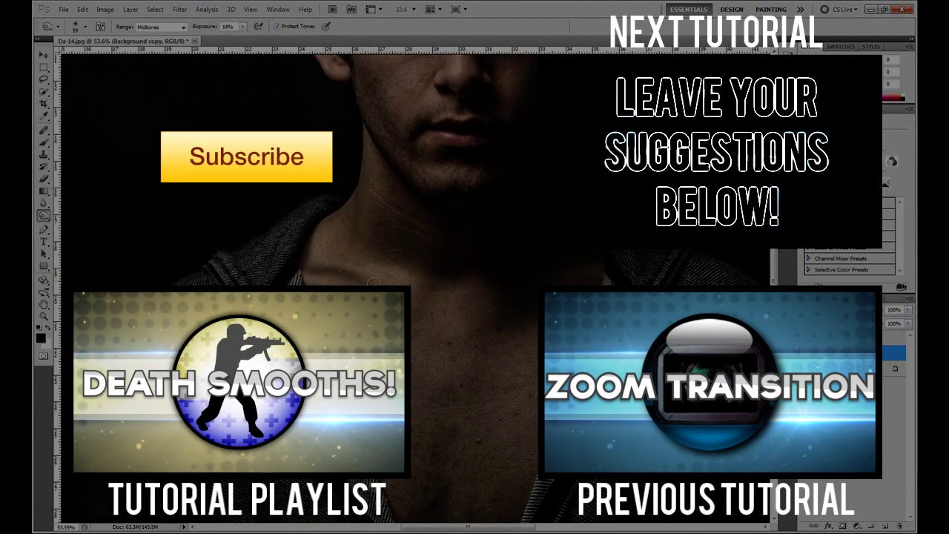
scroll(419, 386, down, 4)
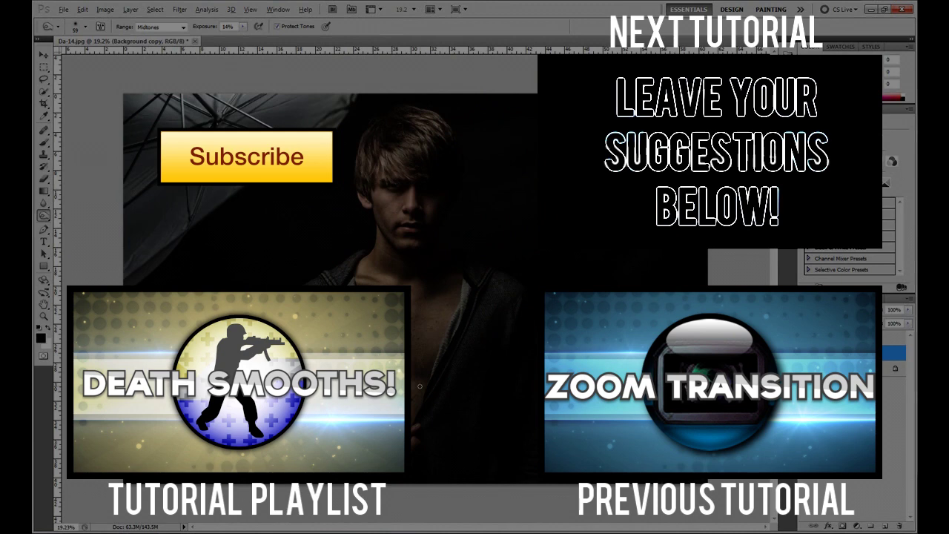
scroll(420, 386, down, 1)
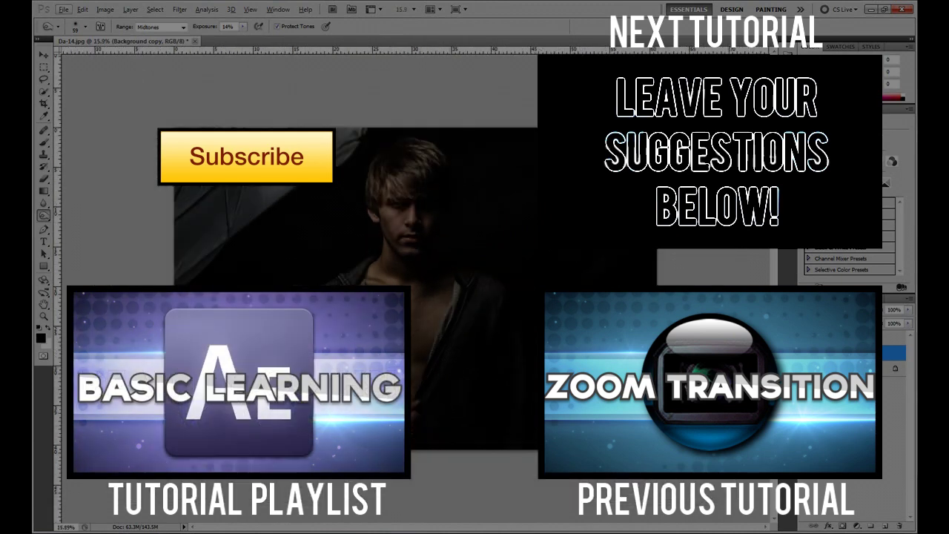